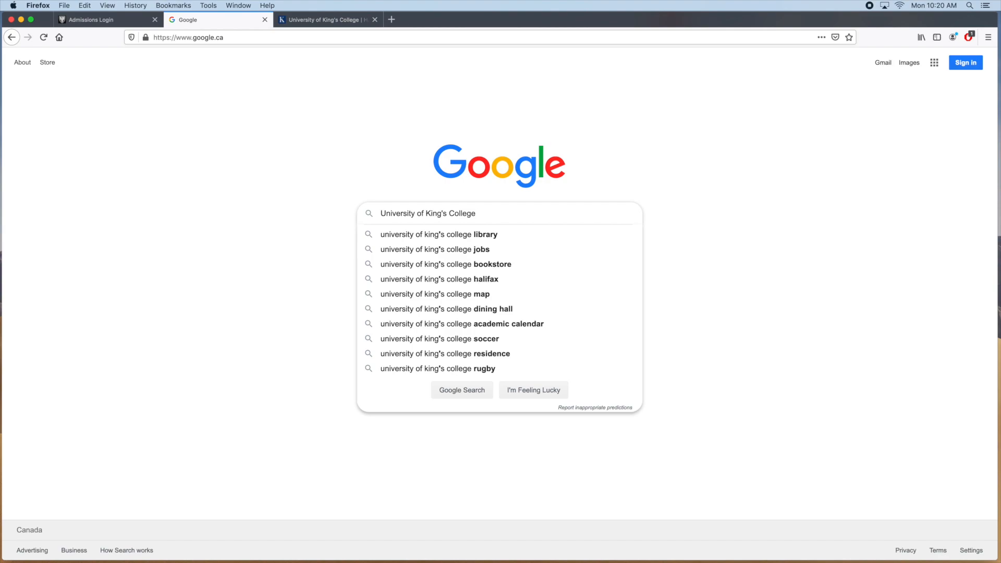
Search Google for 'University of King's College apply'
text(apply)
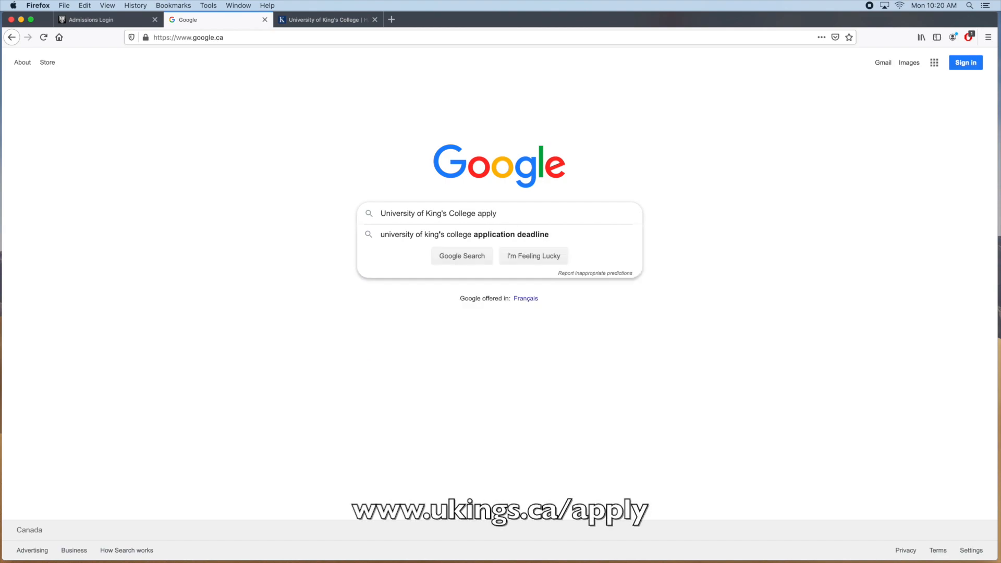
key(Return)
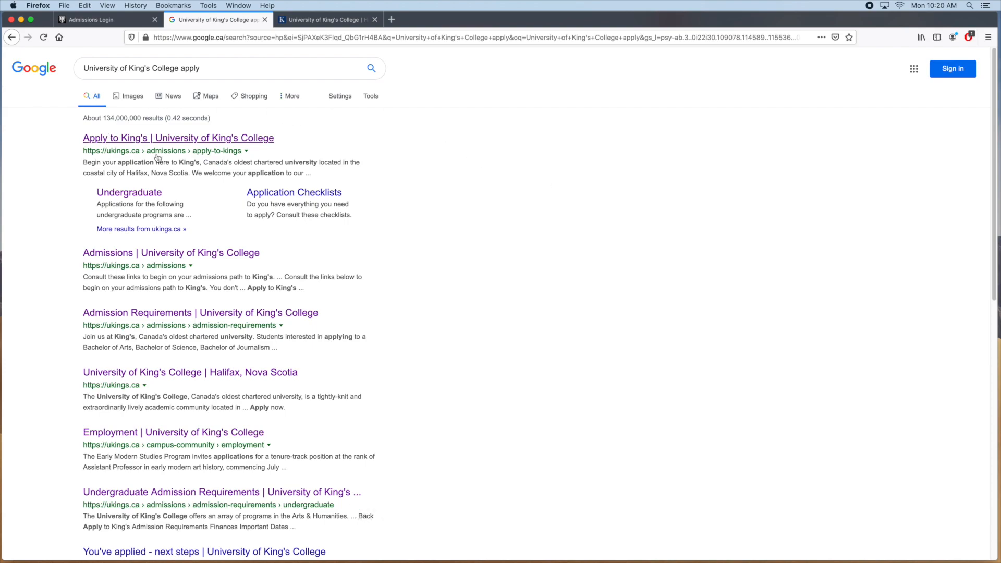
Go to King's undergraduate applications page and launch the online application with Apply Now
click(151, 194)
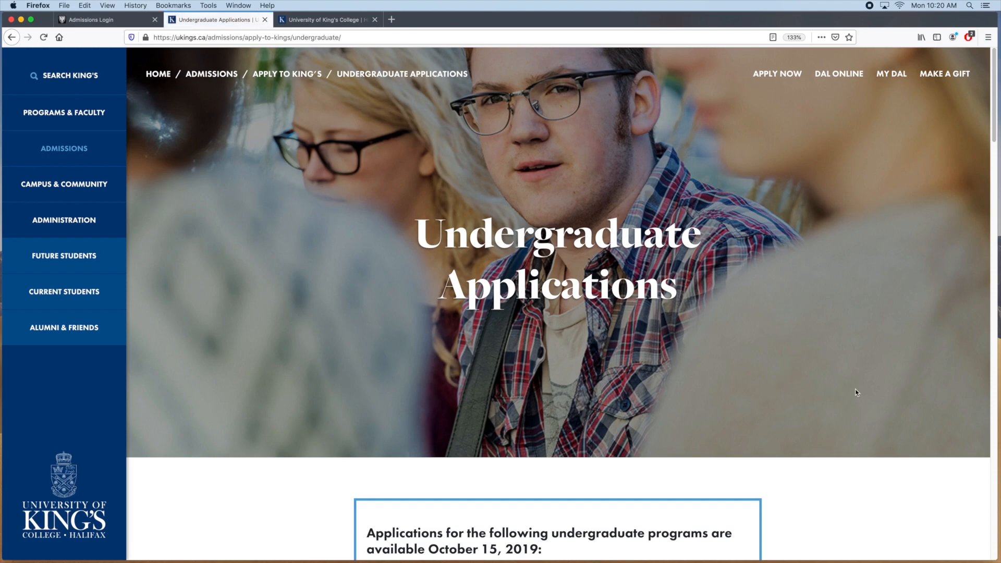
scroll(845, 409, down, 5)
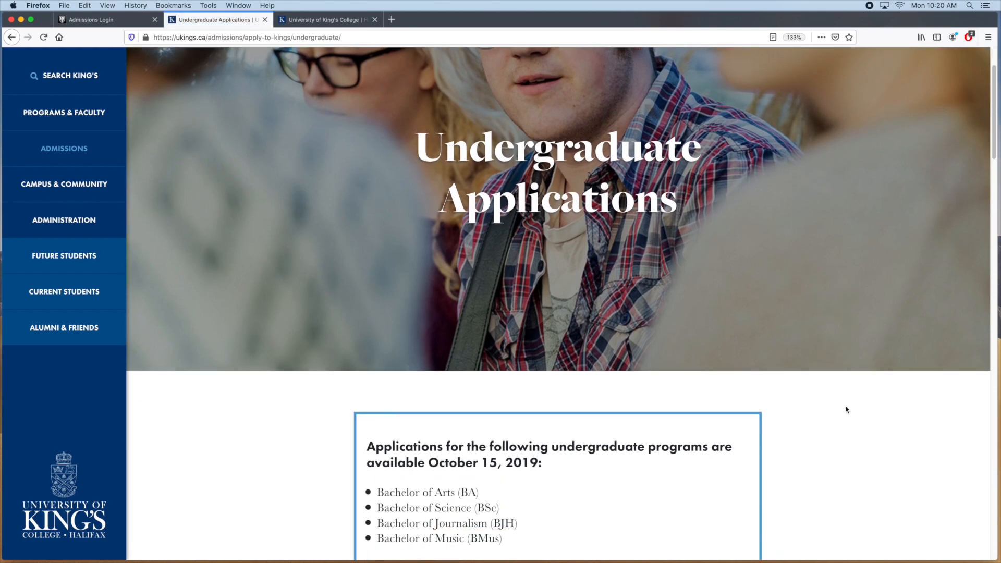
scroll(846, 409, down, 8)
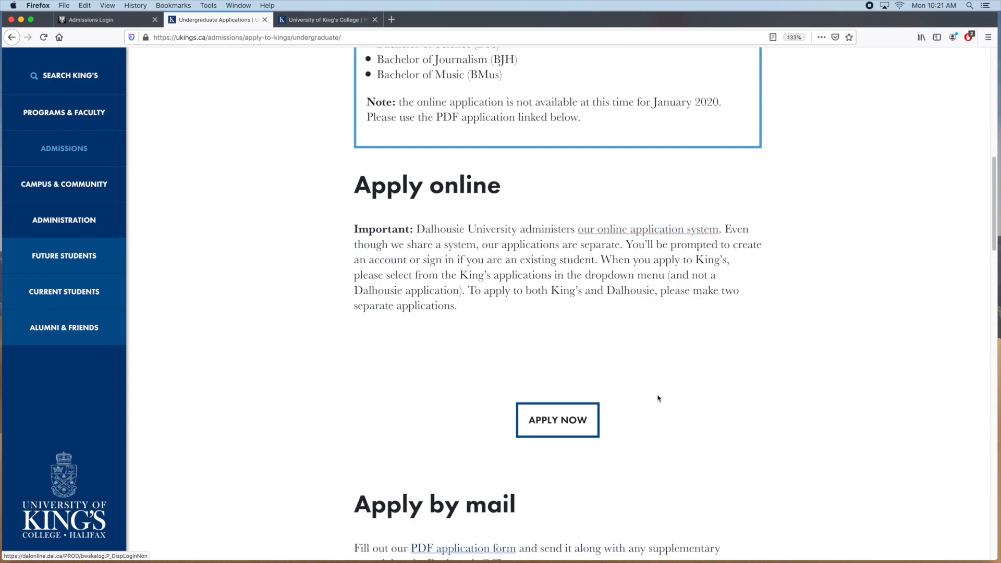
click(583, 421)
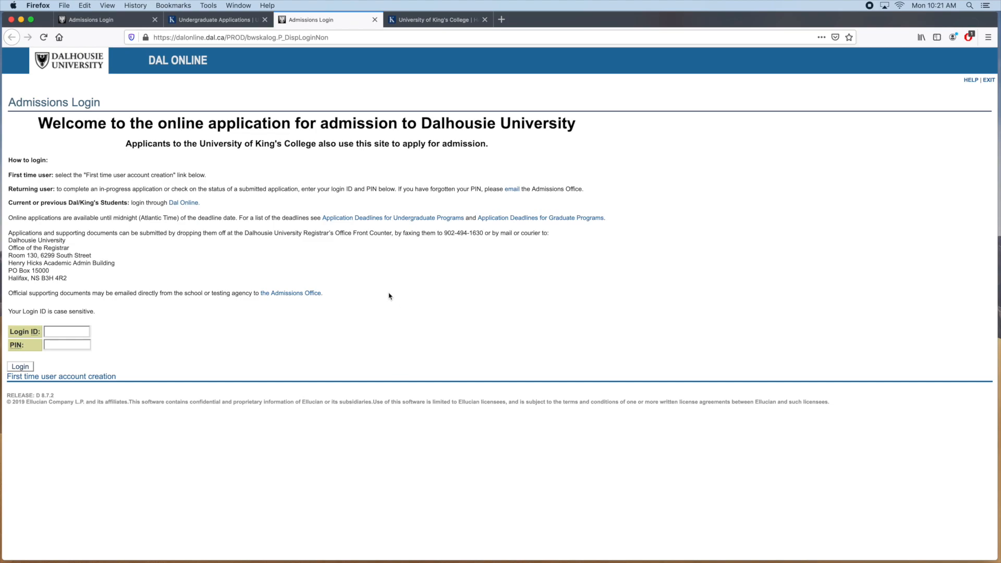
Close the duplicate login tab and create a first-time account with a new login ID and PIN
click(373, 20)
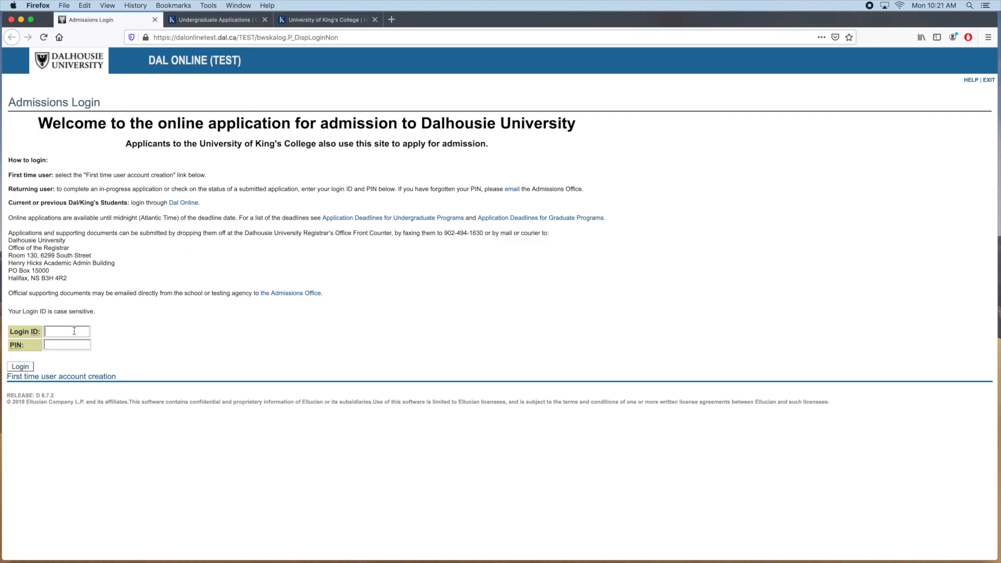
click(110, 378)
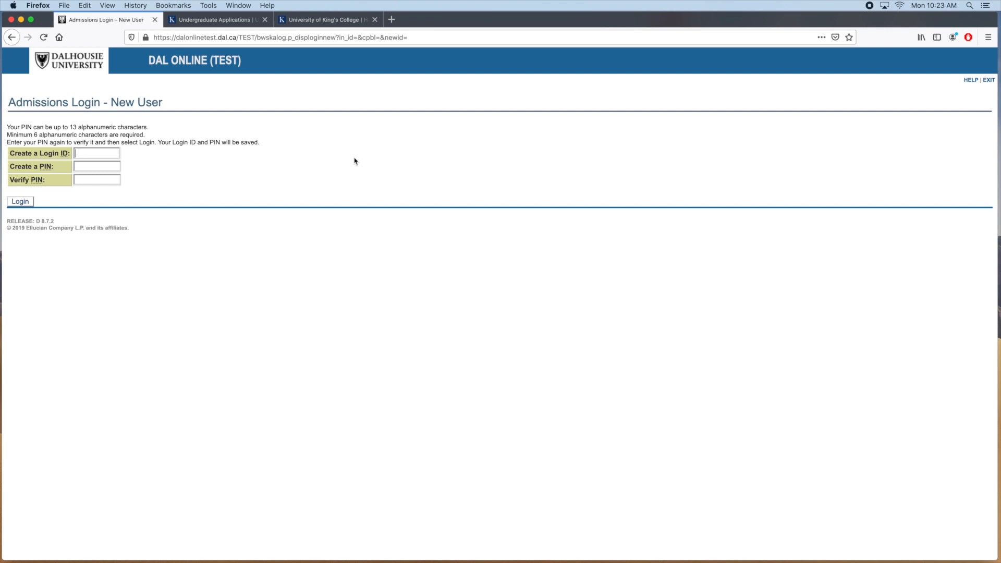
text(BDevil•)
key(Return)
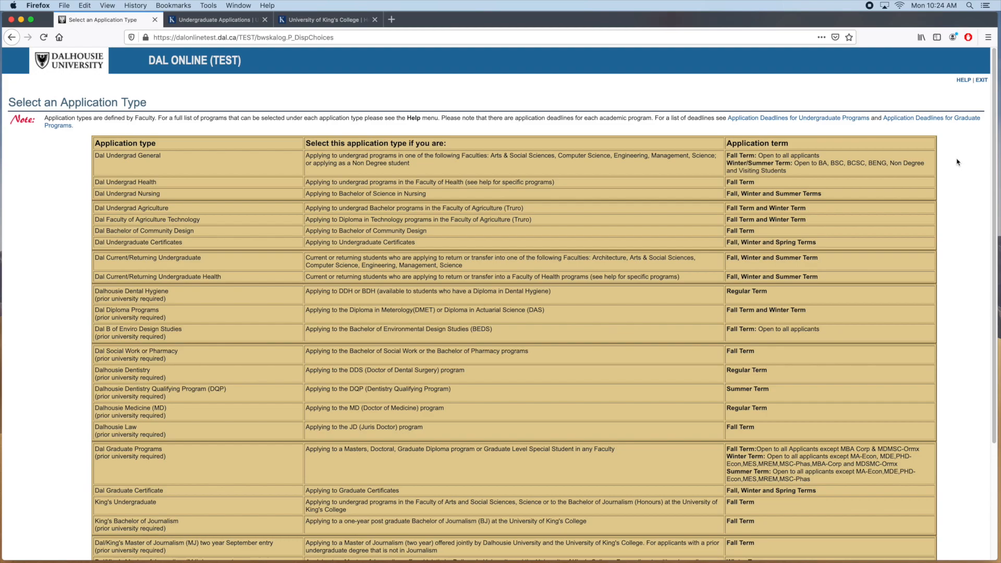
Select King's Undergraduate as the application type and continue
scroll(957, 163, down, 5)
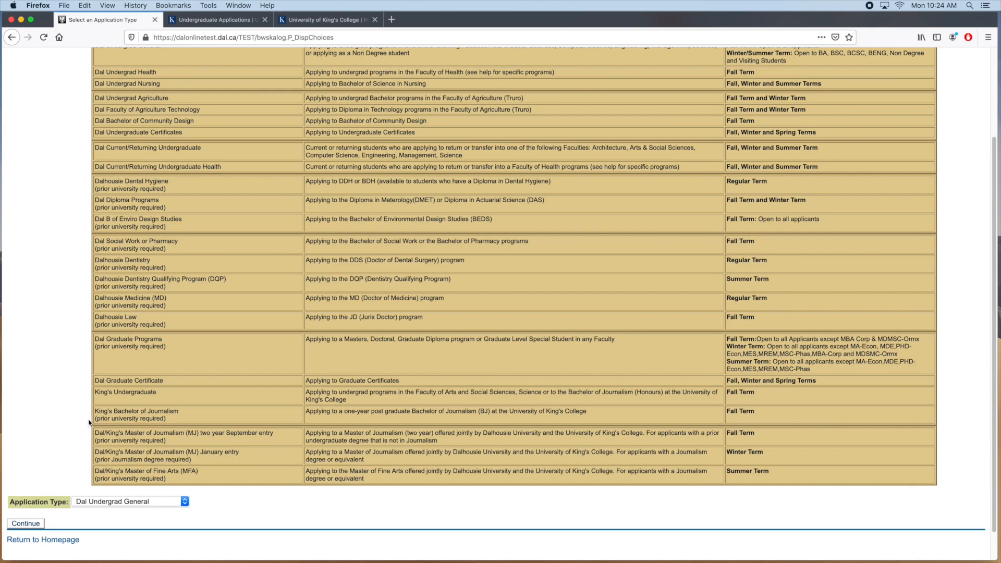
scroll(64, 452, down, 1)
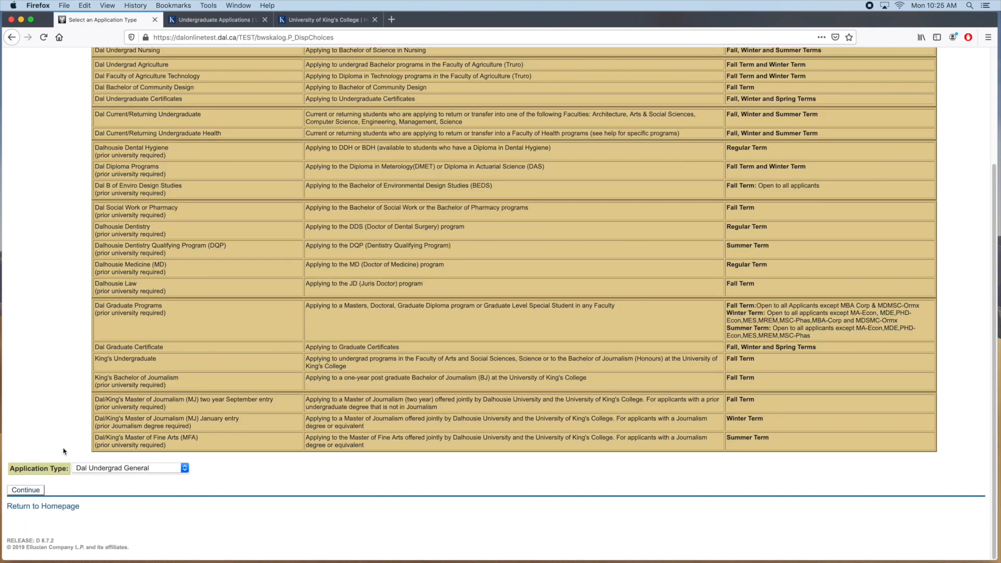
click(112, 468)
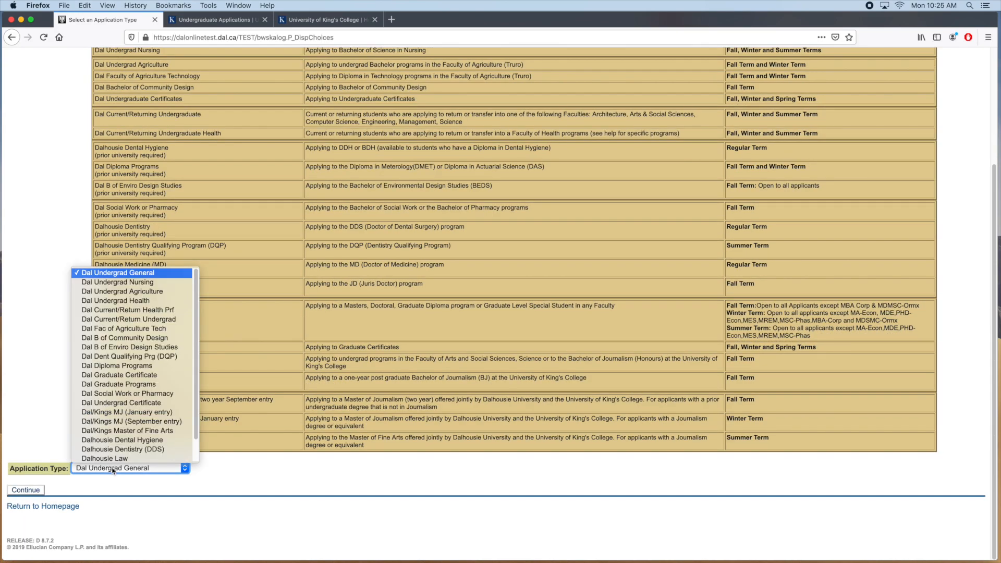
scroll(198, 460, down, 2)
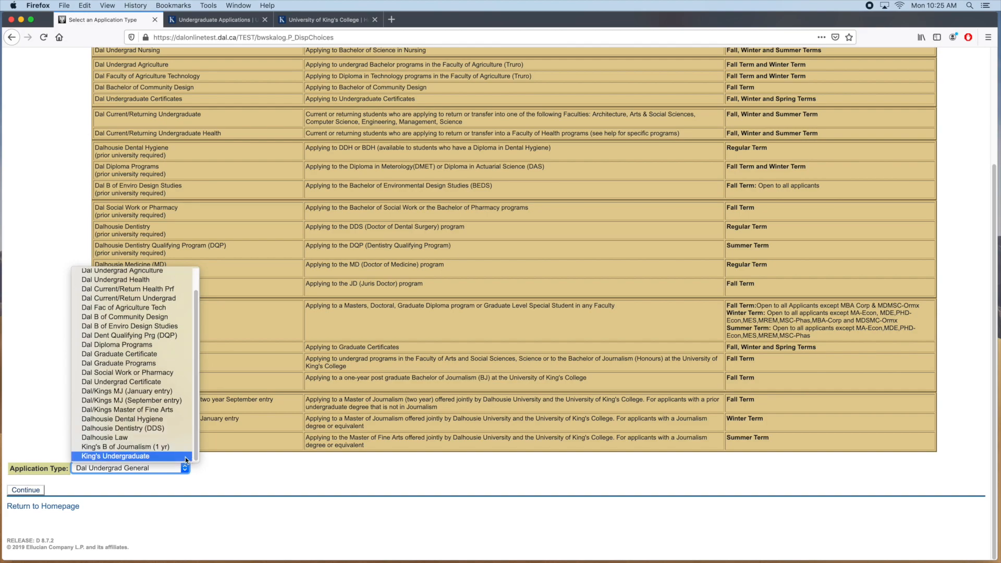
click(185, 457)
click(30, 491)
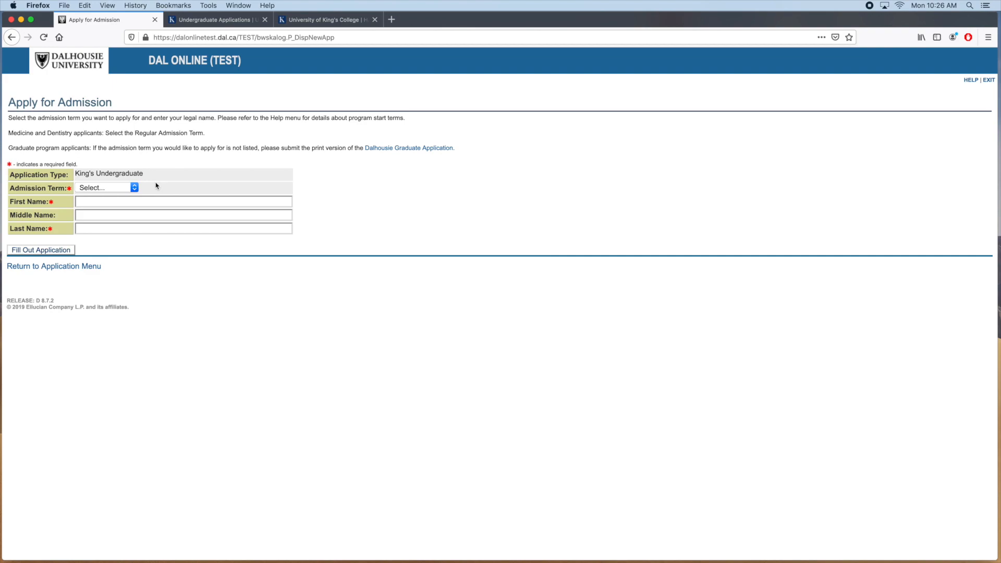
Choose the 2020/2021 Fall admission term, enter the applicant's first and last name, and submit
click(136, 188)
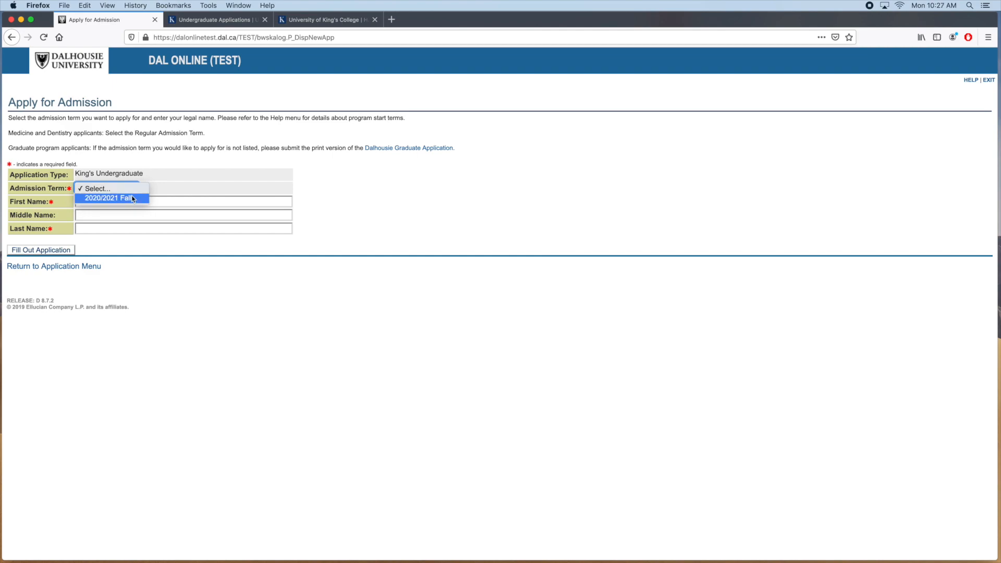
click(133, 198)
click(134, 202)
text(Blue)
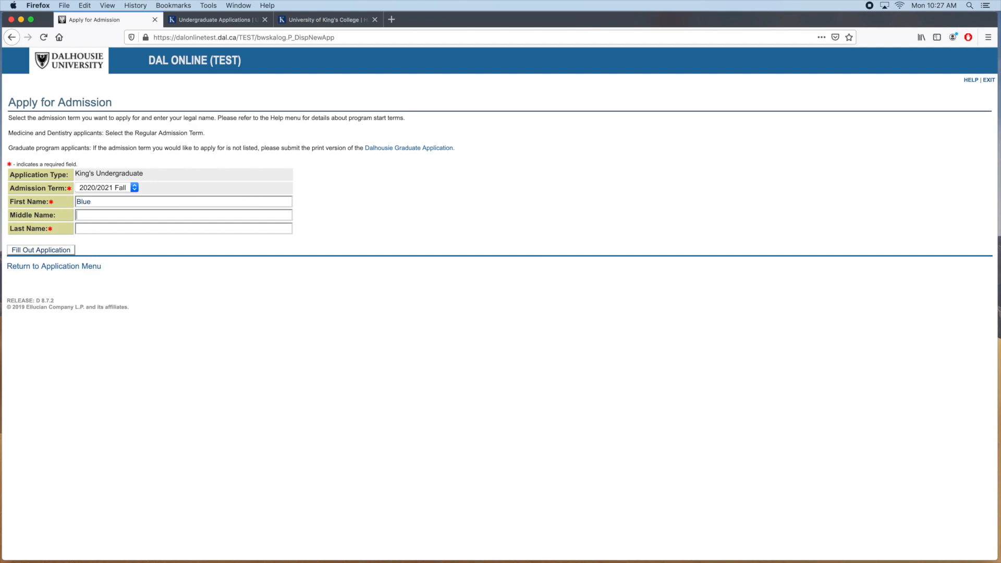
text(Devil)
click(62, 251)
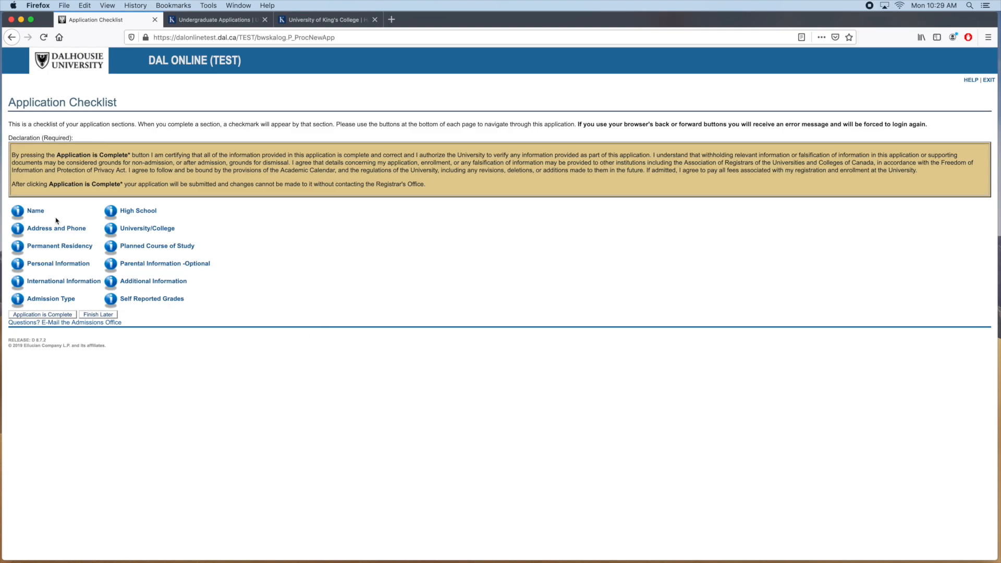
In the Name section, answer No to previously applied, leave the ID blank, and continue
click(34, 212)
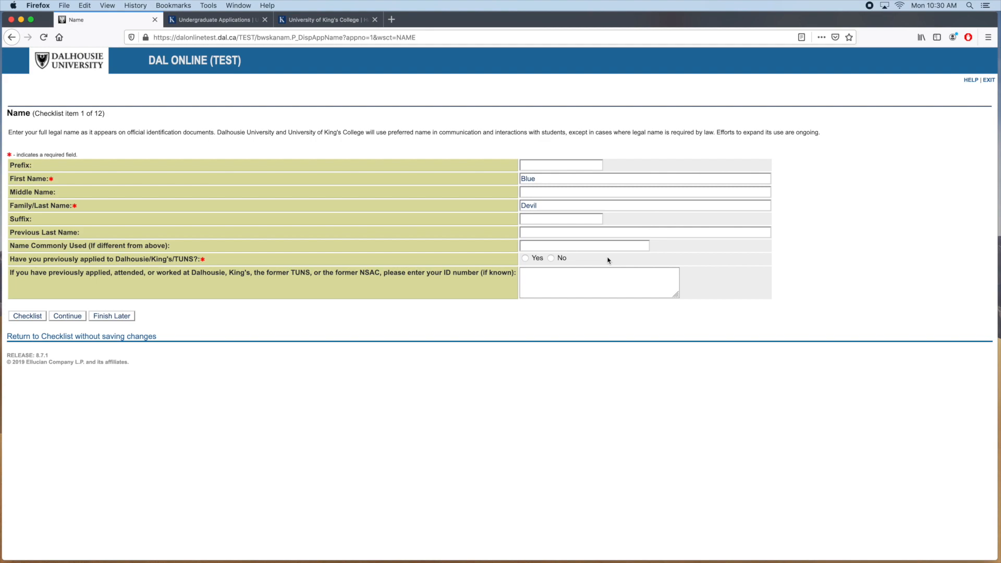
click(525, 258)
click(555, 285)
text(B00)
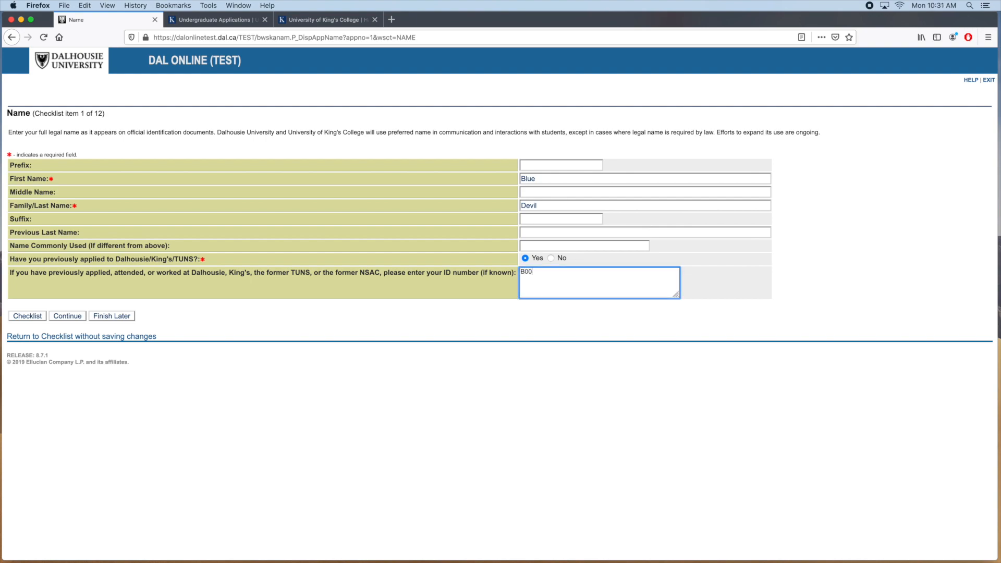
text(xxxxxx)
key(BackSpace)
key(BackSpace)
key(BackSpace)
key(BackSpace)
key(BackSpace)
key(BackSpace)
key(BackSpace)
key(BackSpace)
key(BackSpace)
click(551, 258)
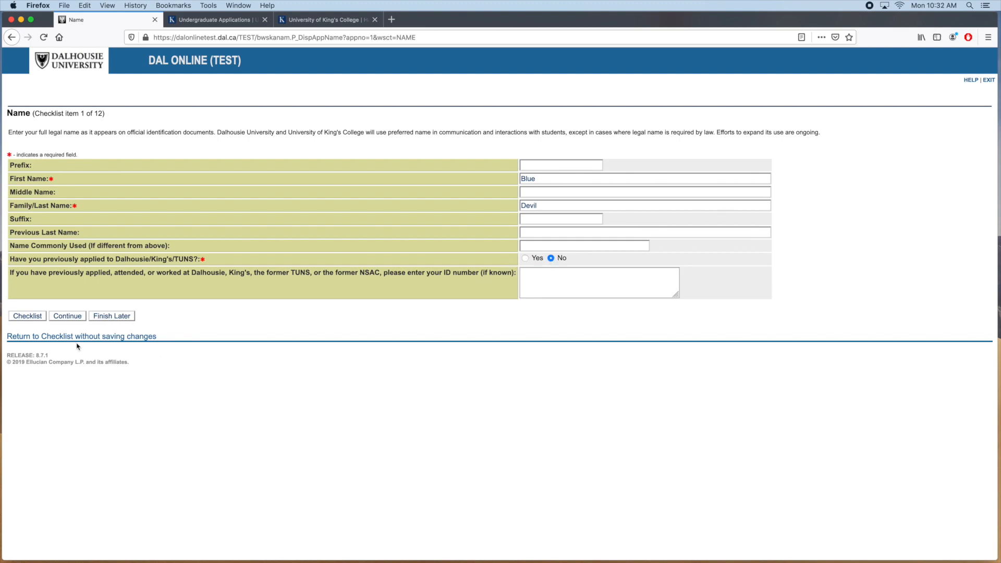
click(66, 318)
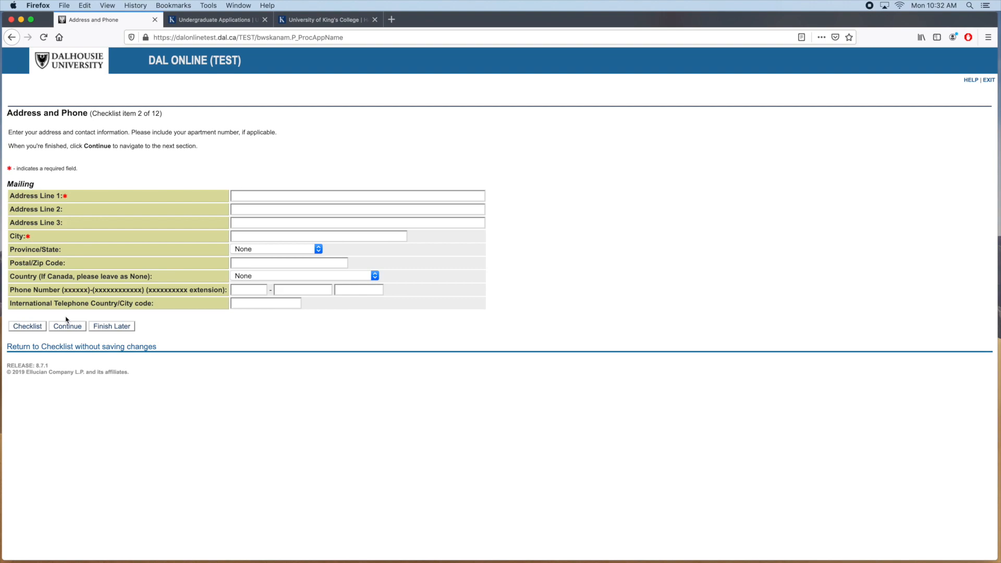
Enter the applicant's street address, Halifax as city, Nova Scotia province and postal code
text(6350 Coburg Rd)
text(Halifax)
key(Tab)
click(315, 252)
scroll(298, 374, down, 5)
scroll(297, 374, down, 3)
click(292, 371)
click(295, 263)
text(B3H 2A1)
Enter the applicant's phone number and save the Address and Phone section
click(255, 290)
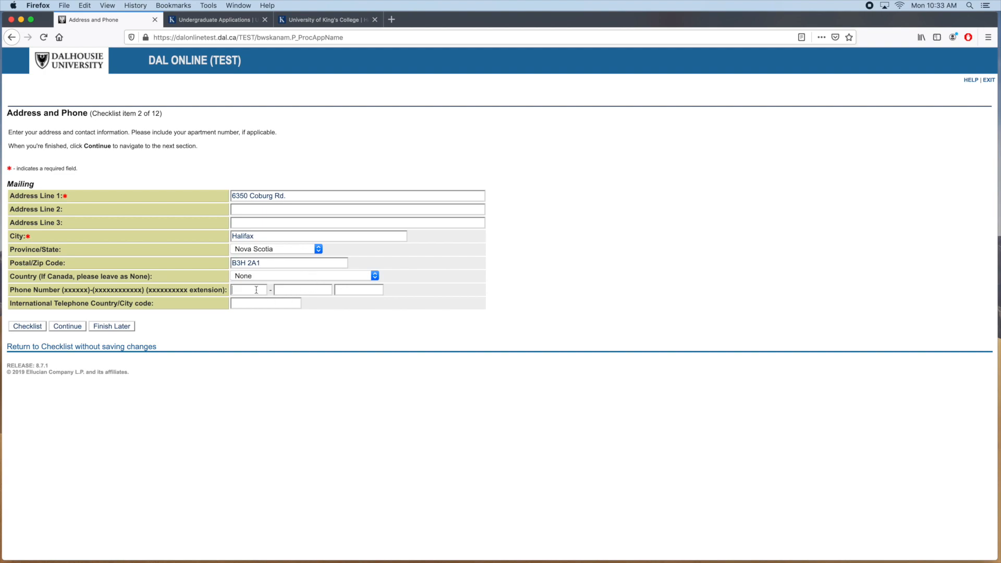
text(902)
key(Tab)
text(422127)
click(75, 328)
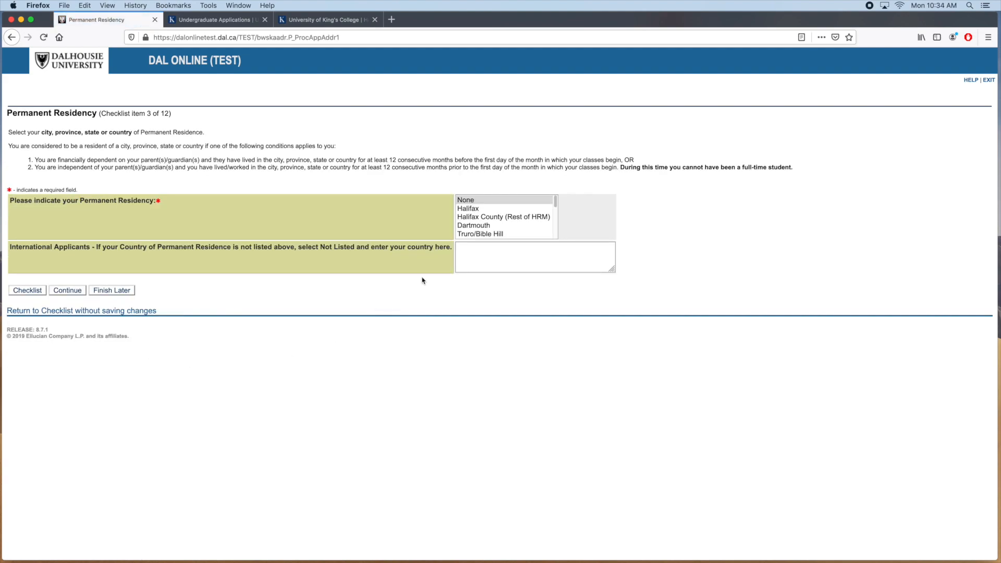
Choose Halifax as the permanent residency and save the section
click(475, 210)
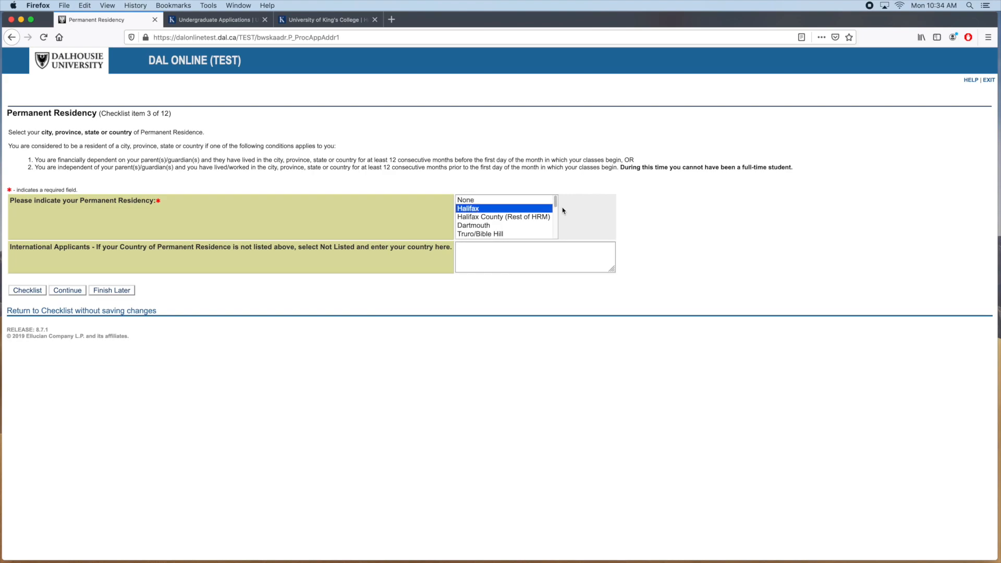
scroll(556, 206, down, 5)
scroll(556, 207, down, 2)
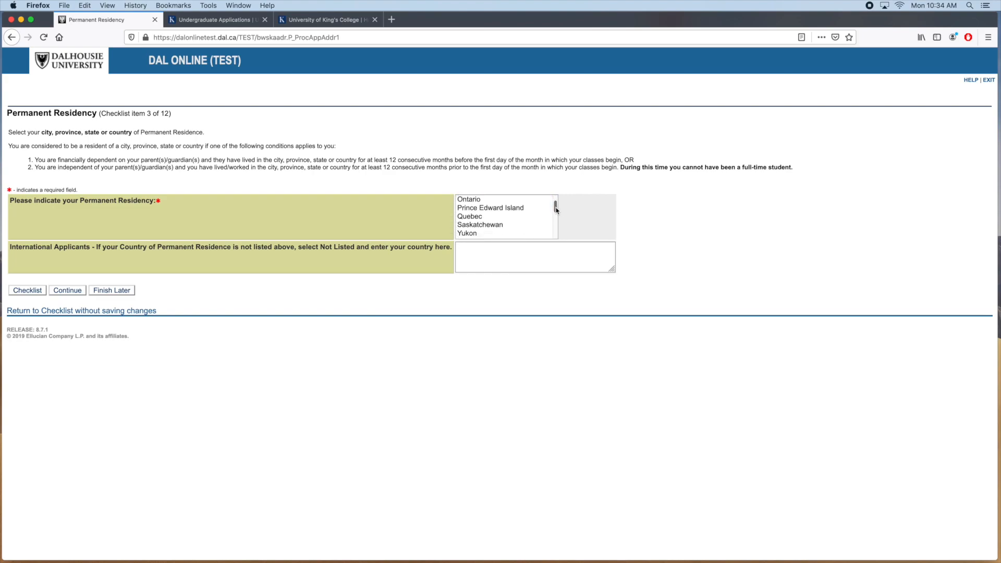
drag(556, 208, 555, 231)
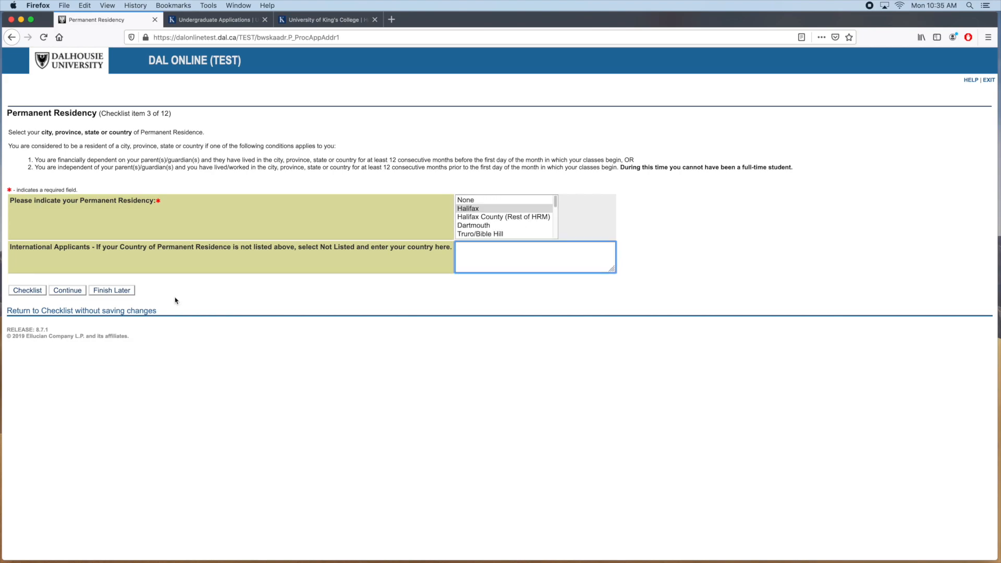
click(66, 290)
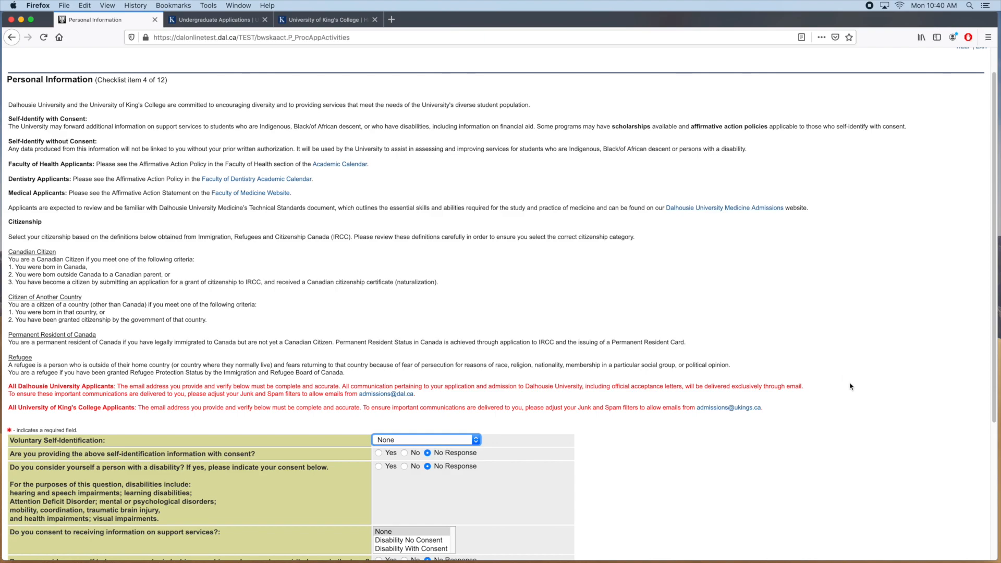
Self-identify with Mi'kmaq status and consent, leaving disability and support services unanswered
scroll(851, 386, down, 5)
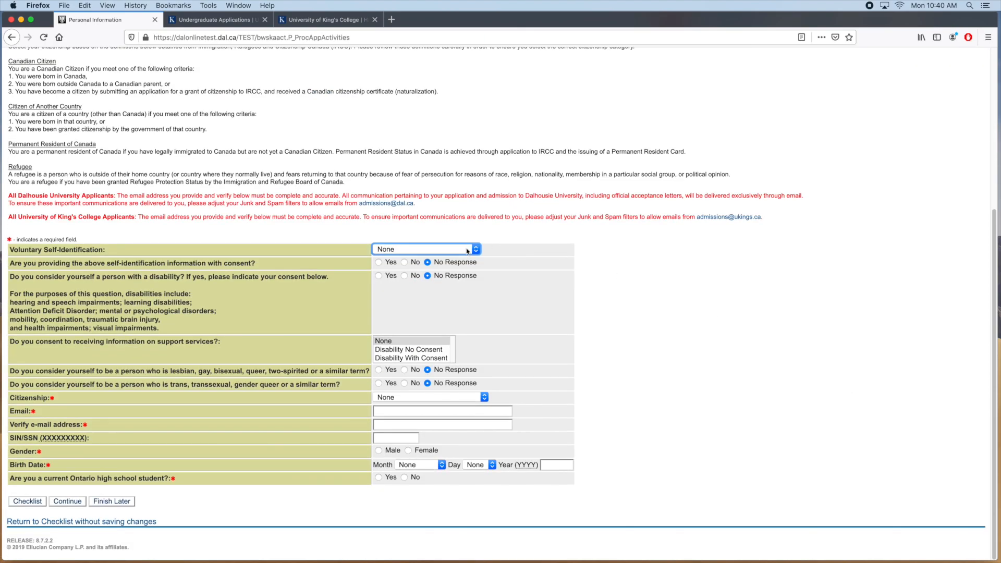
click(468, 250)
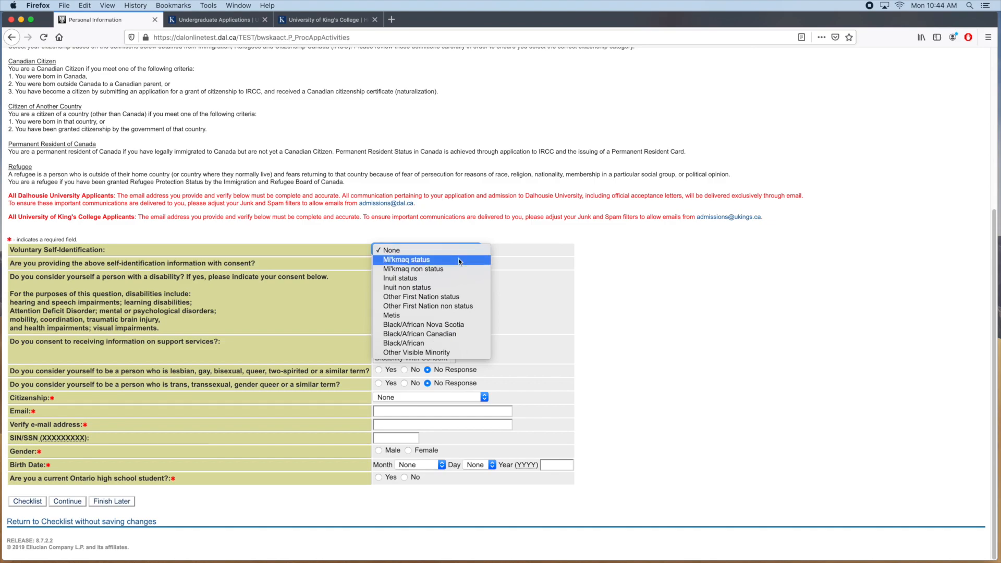
click(458, 259)
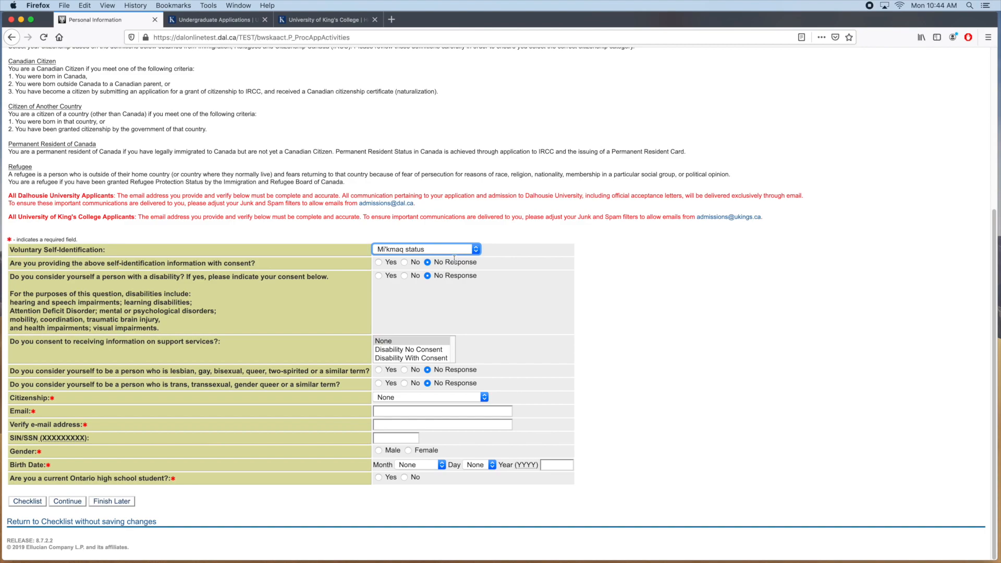
click(379, 263)
click(412, 358)
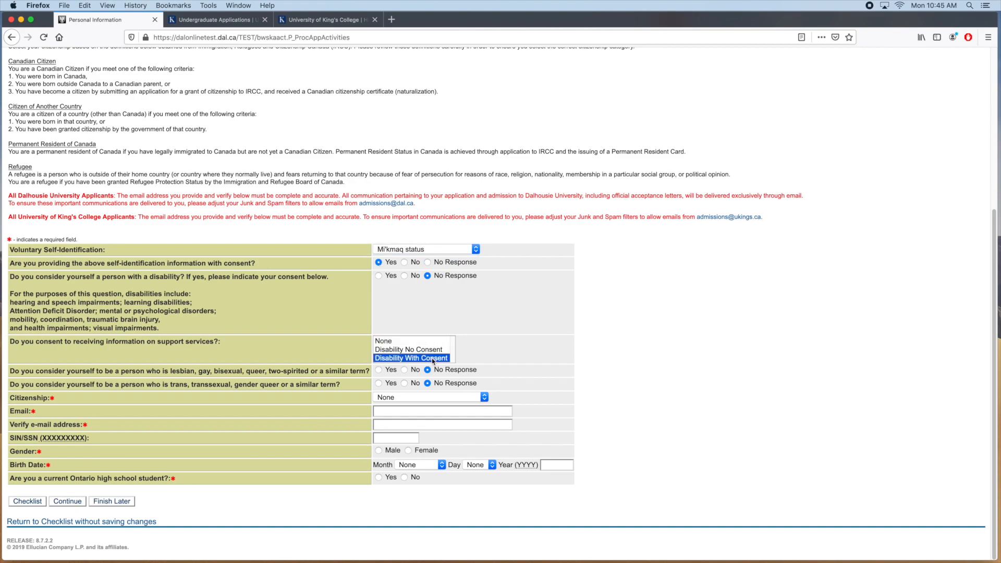
click(378, 276)
click(415, 358)
click(411, 350)
click(405, 341)
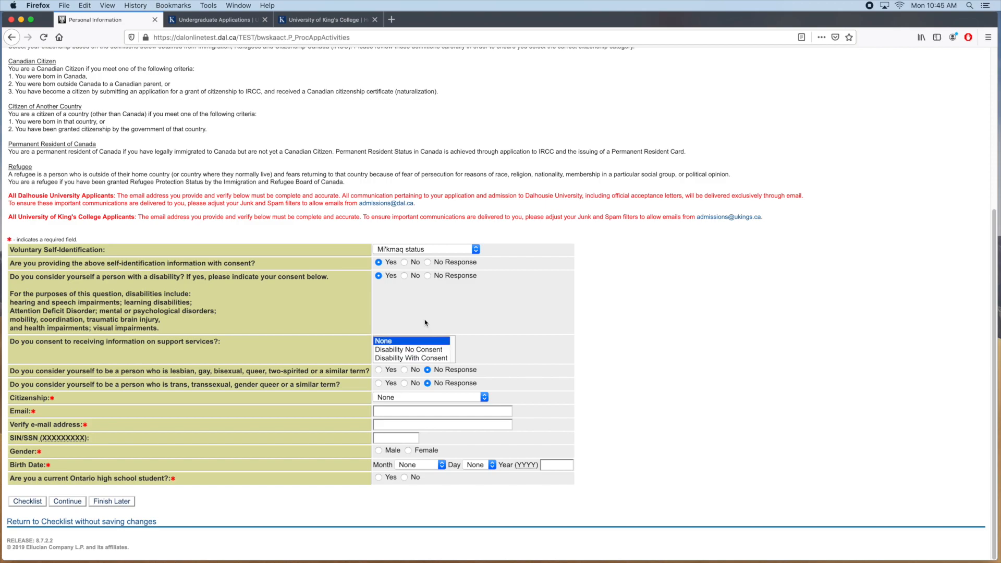
click(428, 276)
Set citizenship to Canadian Citizen and enter and confirm the applicant's e-mail address
click(482, 398)
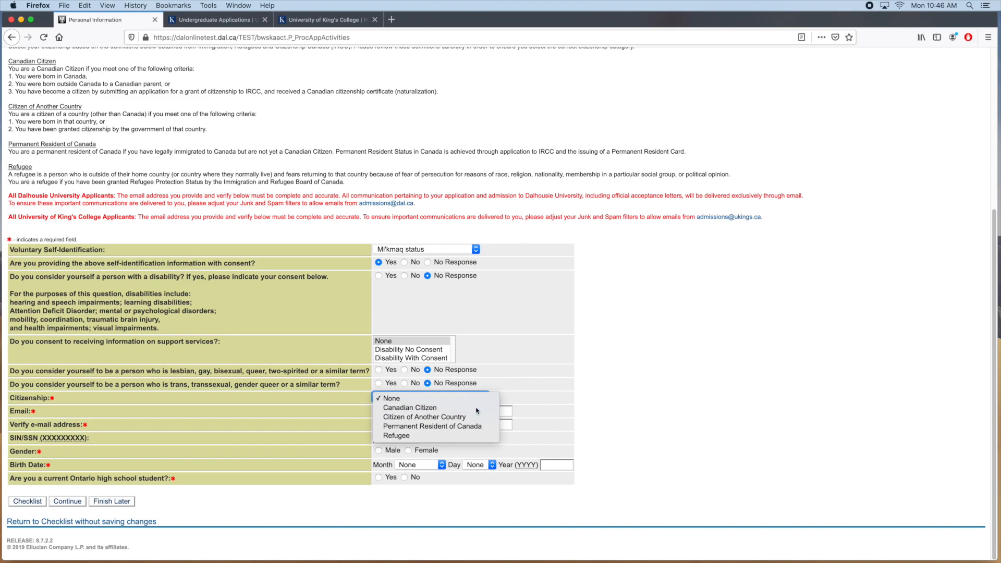
click(476, 409)
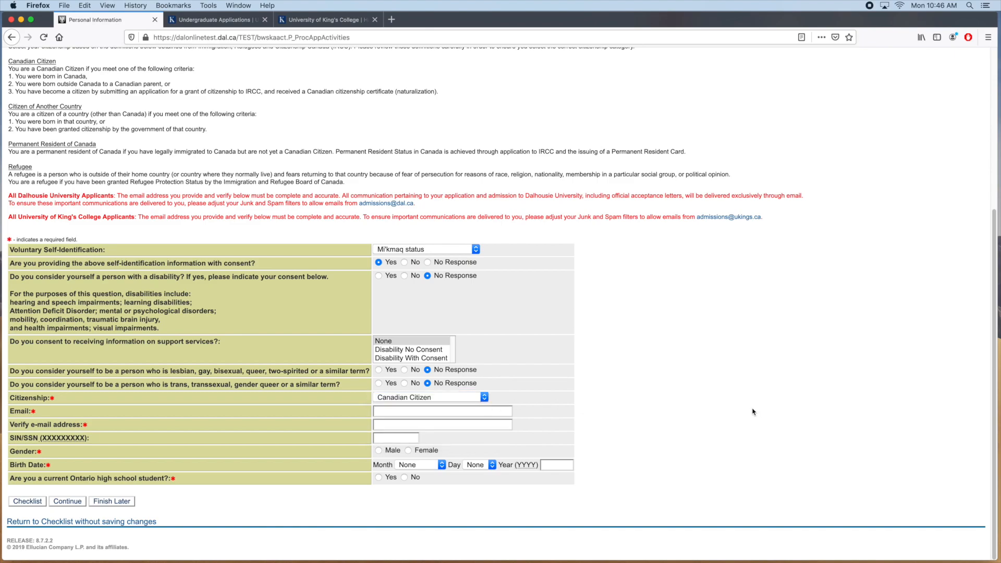
key(Tab)
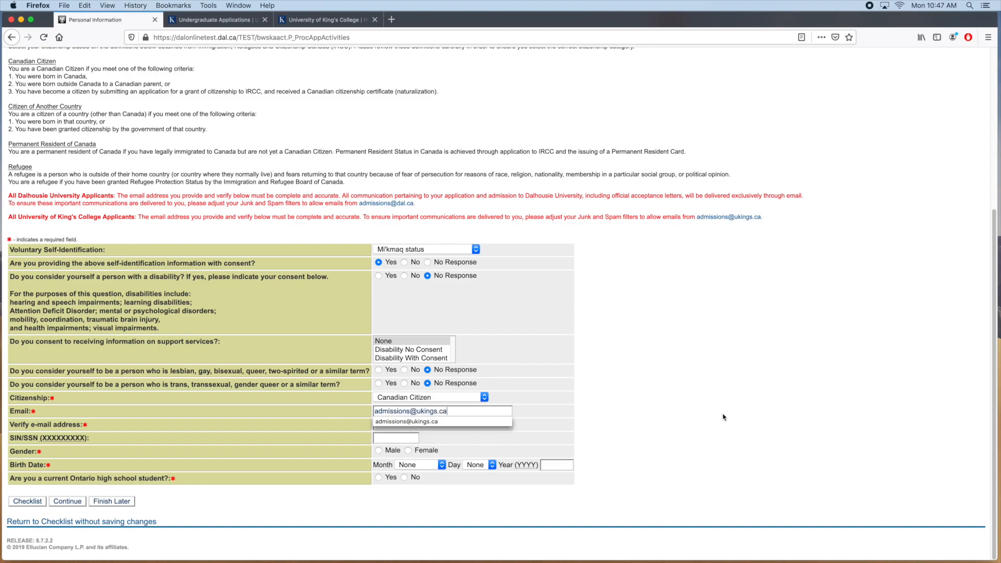
key(Tab)
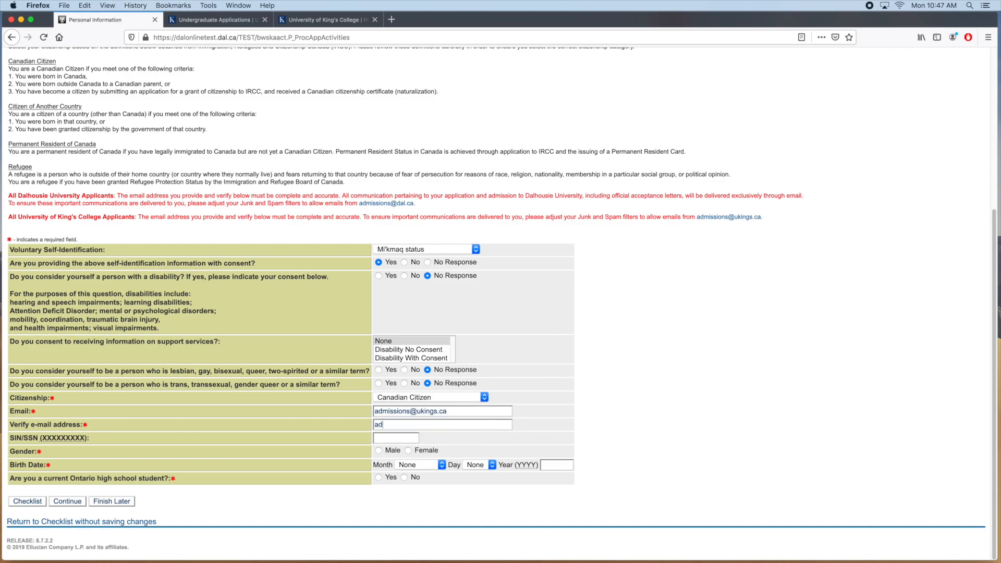
Select Female, birth date January 01 2001, answer No to Ontario high school, and save
click(408, 451)
click(432, 465)
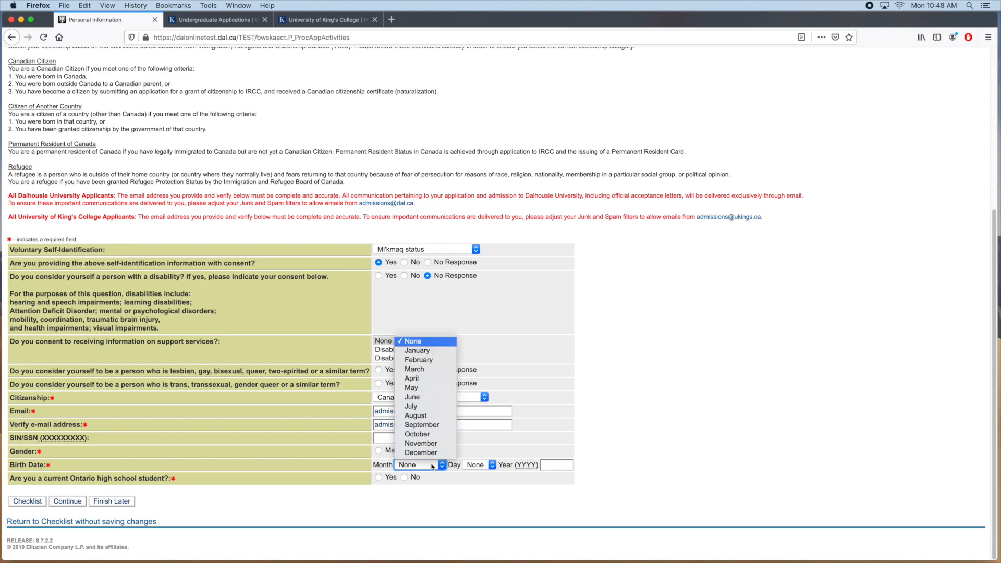
click(437, 350)
click(479, 465)
click(480, 277)
click(557, 464)
text(2001)
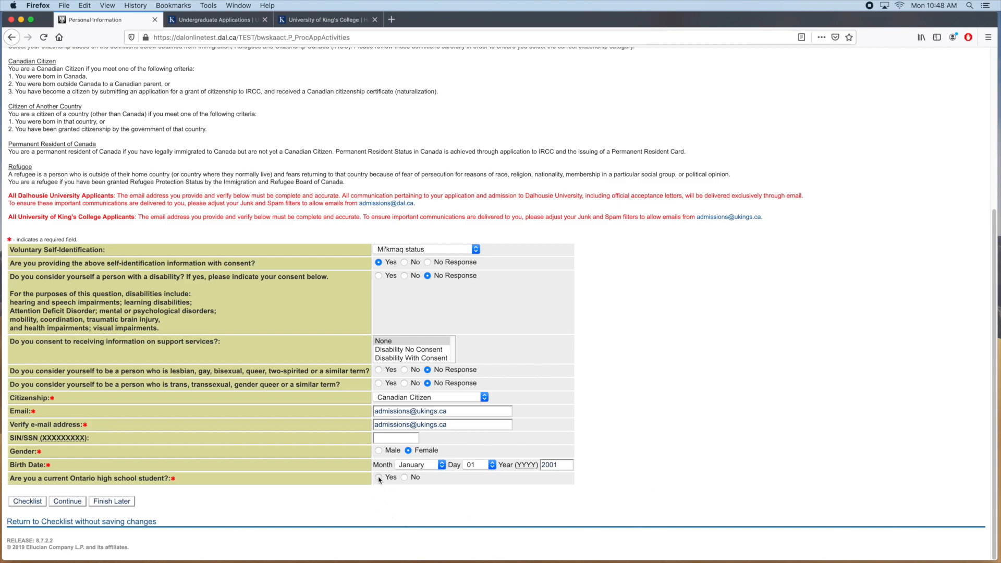
click(404, 477)
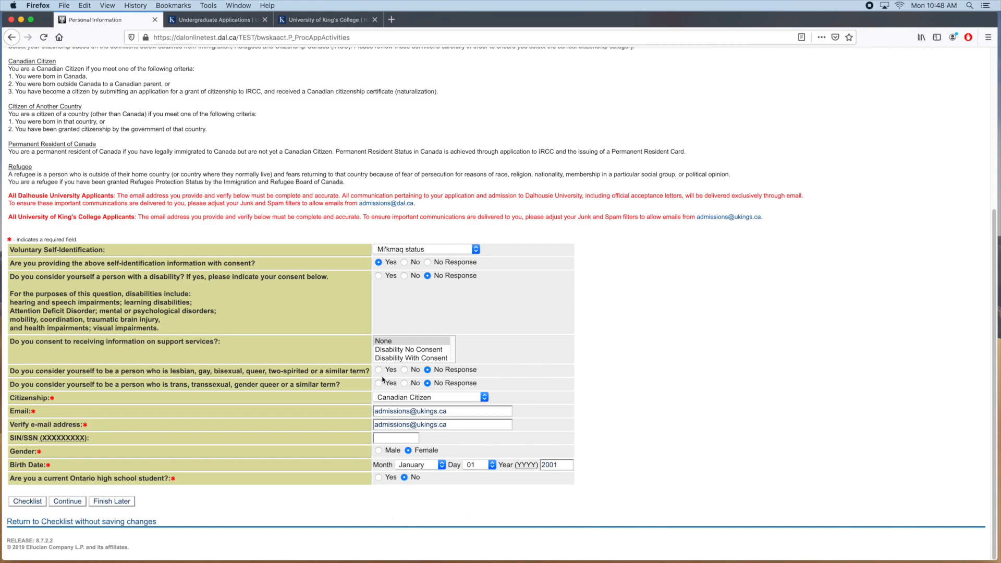
click(60, 501)
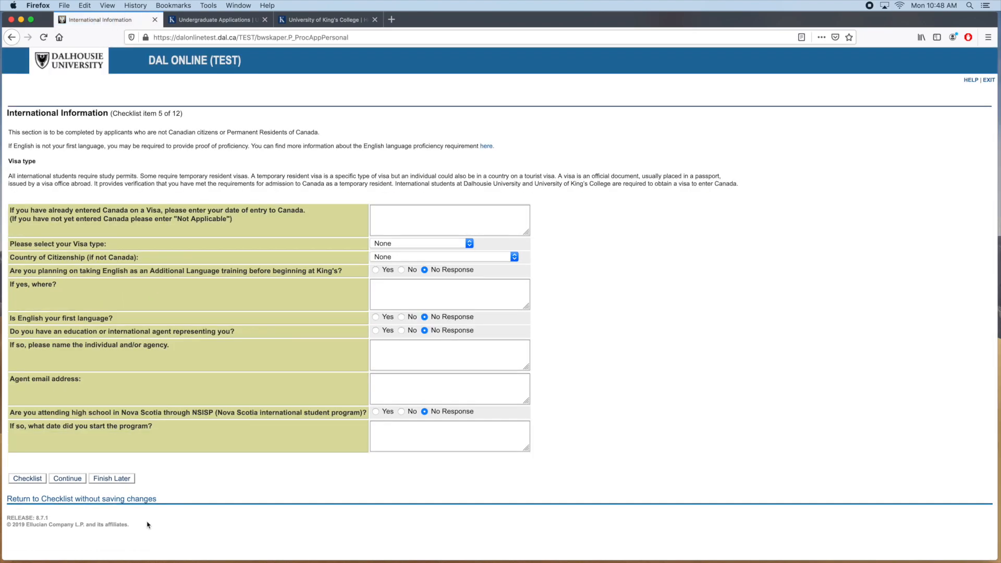
Return to the checklist, open Admission Type, and choose Direct from High School
click(26, 479)
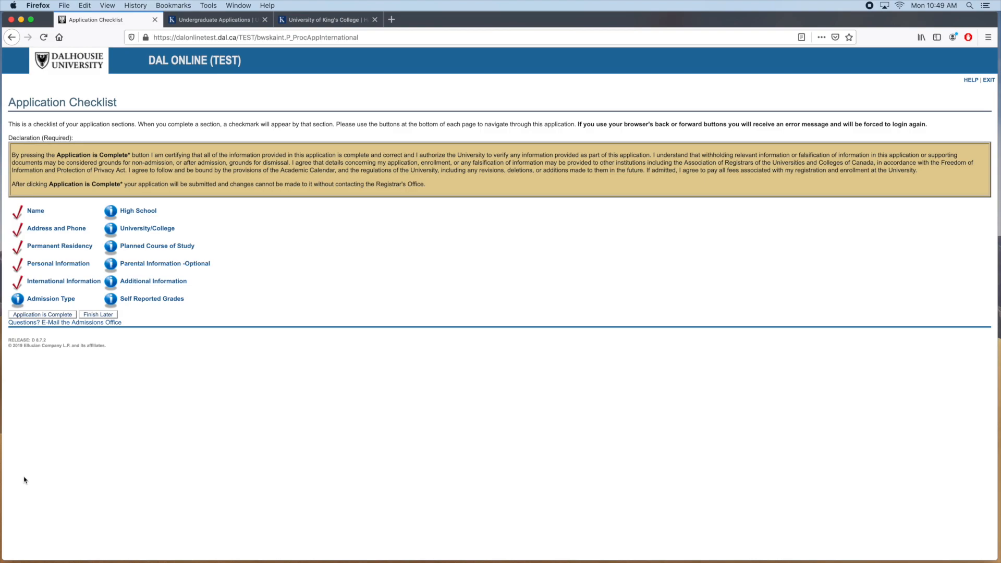
click(56, 300)
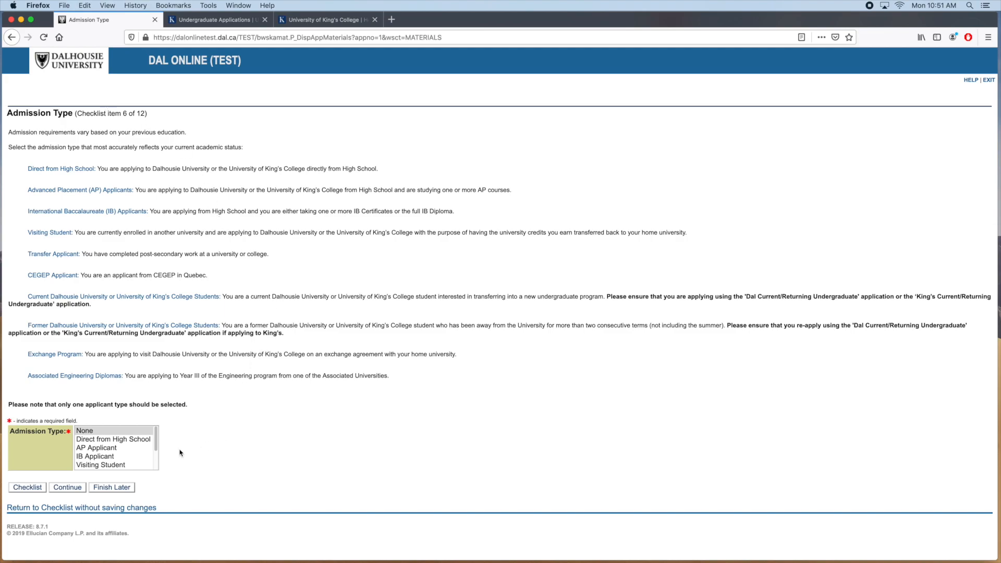
click(126, 443)
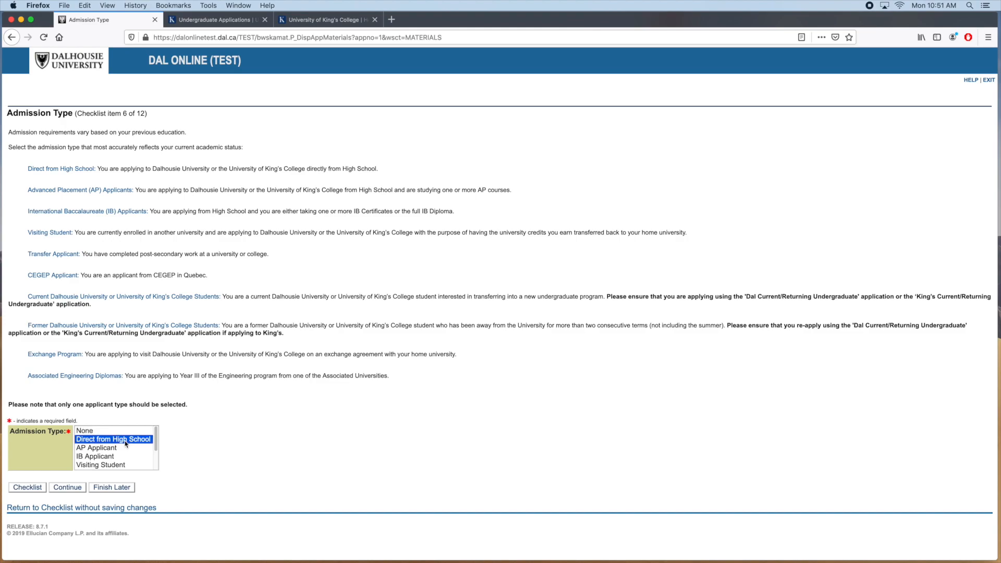
Save the admission type and choose Nova Scotia in the high school code lookup
click(69, 487)
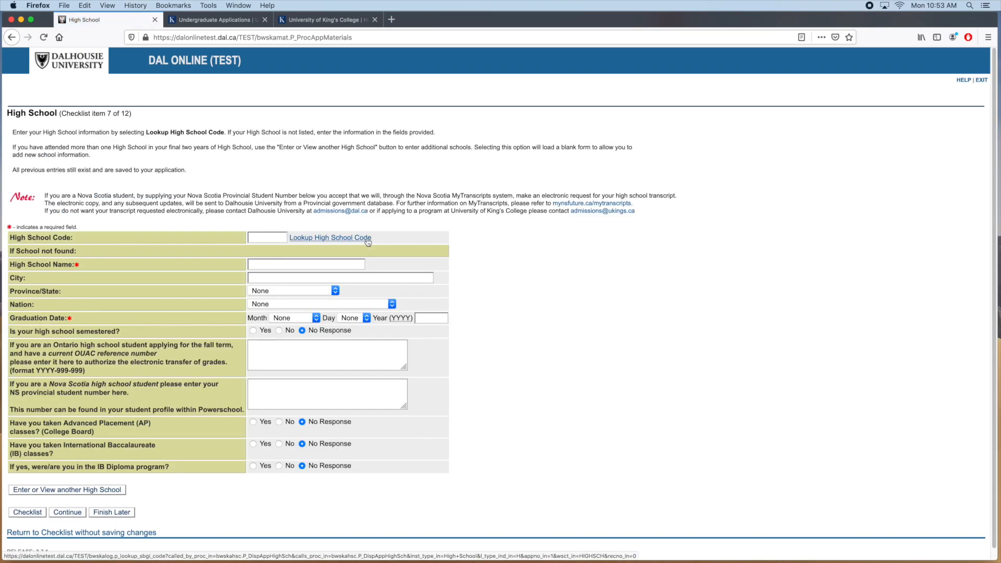
click(368, 240)
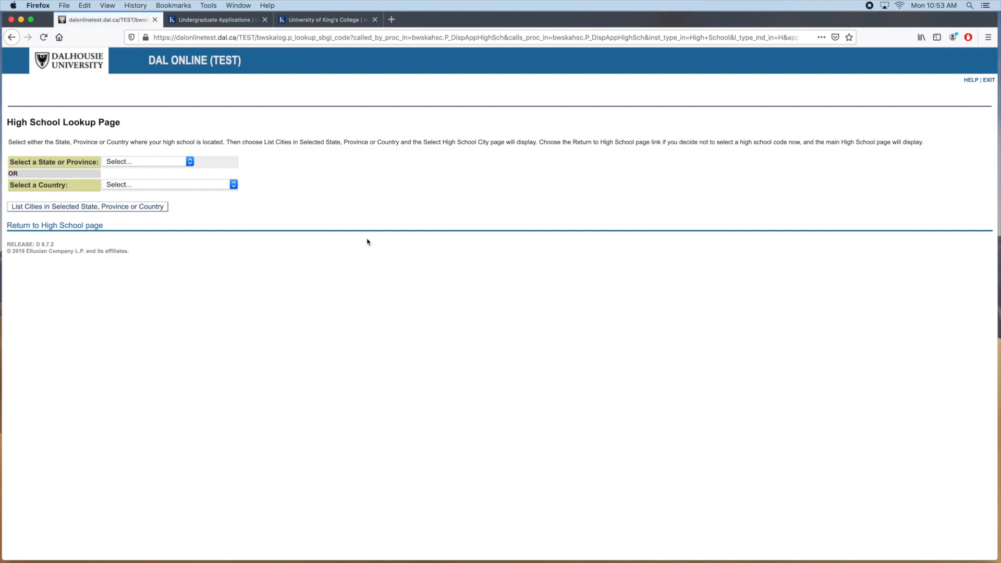
click(187, 163)
scroll(176, 226, down, 7)
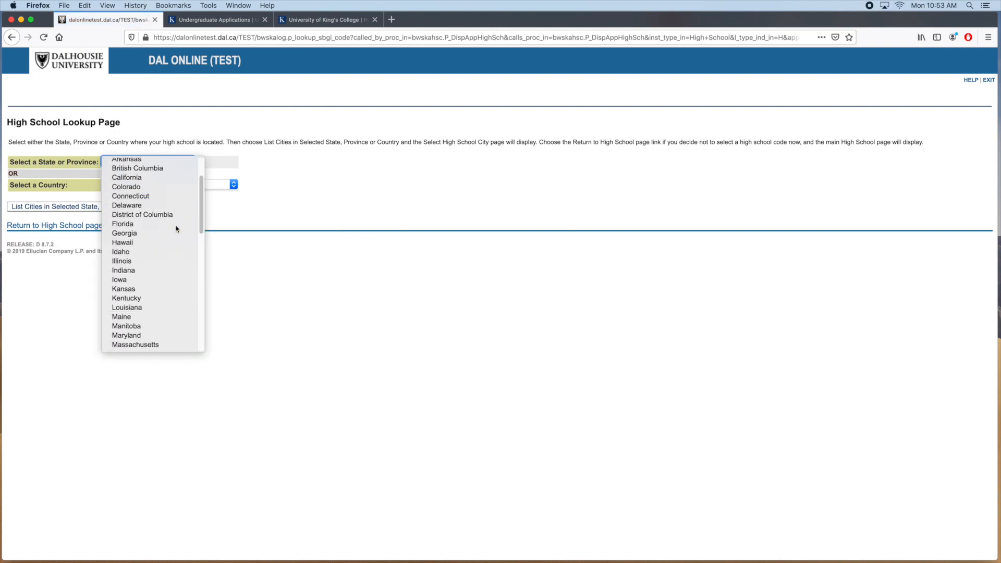
scroll(177, 228, down, 2)
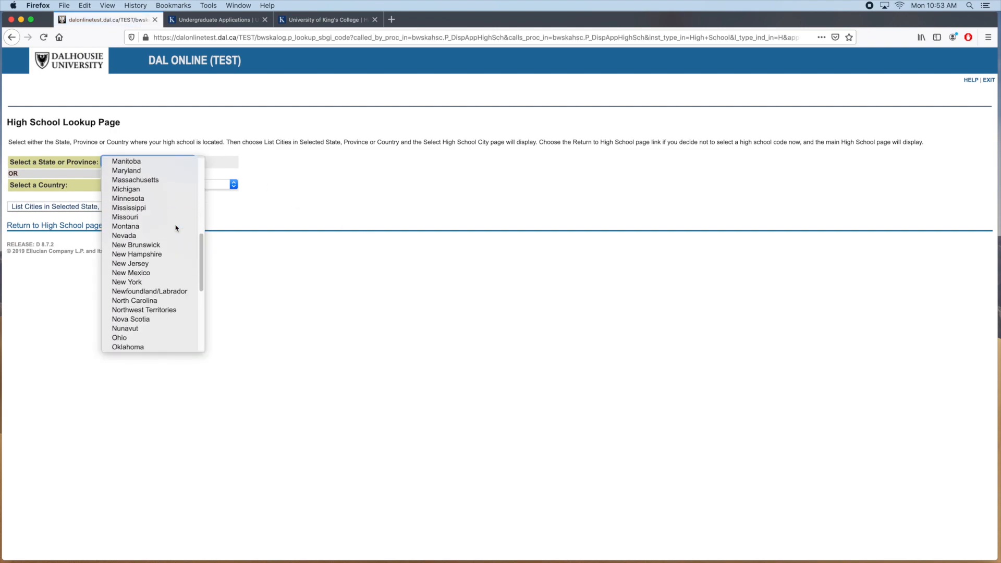
click(161, 319)
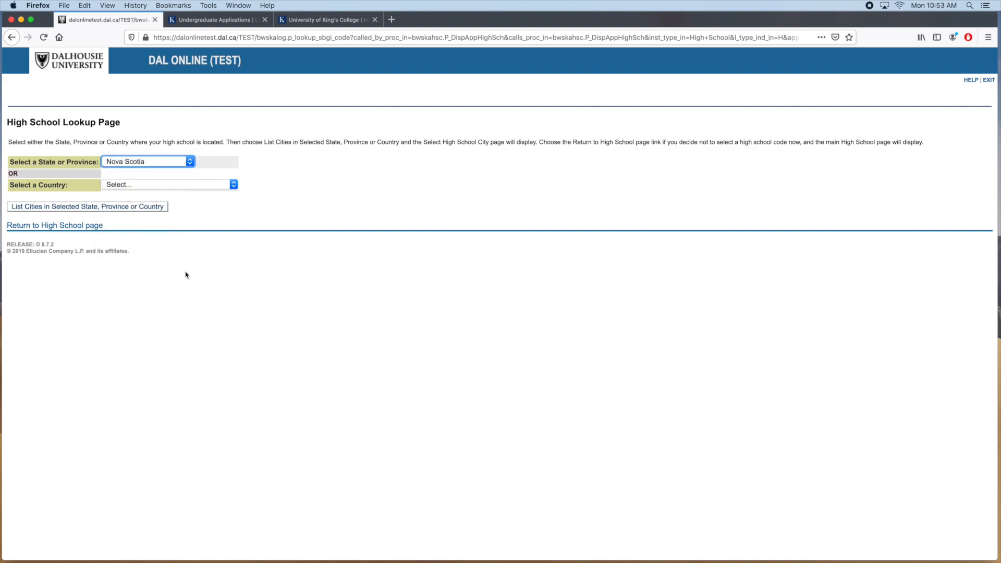
Pick Halifax and Citadel High, copying its code NS3701 into the High School form
click(148, 209)
click(155, 162)
scroll(149, 198, down, 5)
click(146, 311)
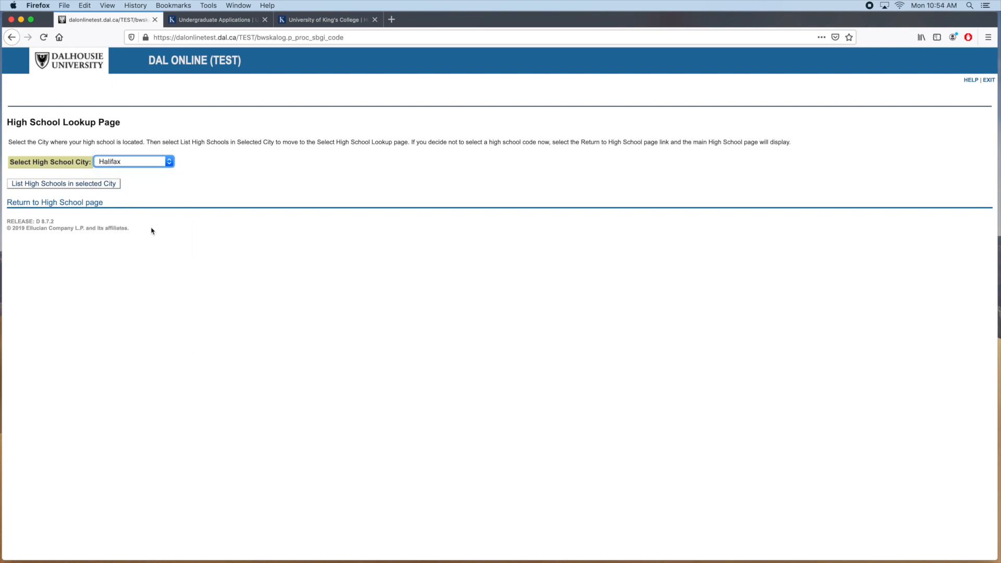
click(112, 185)
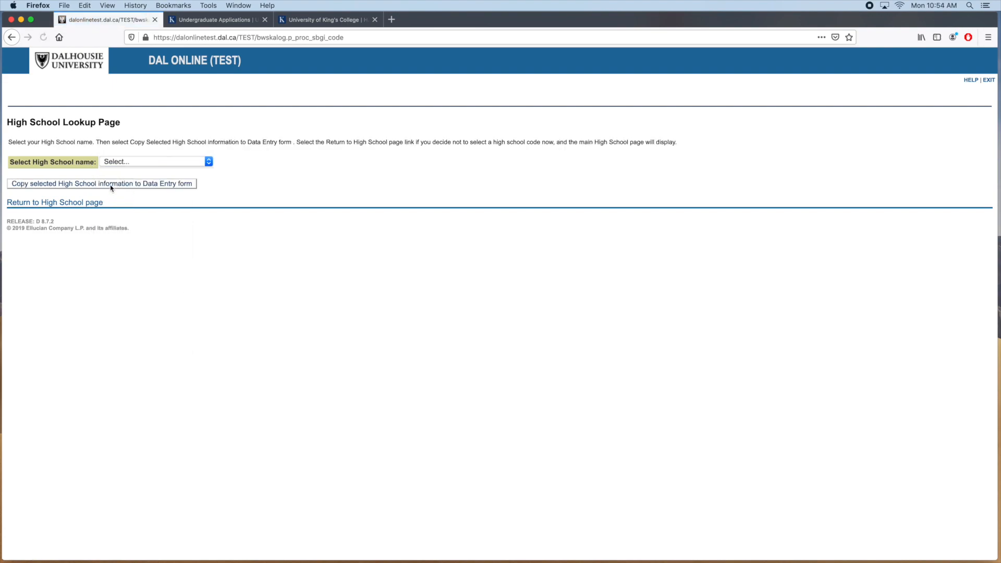
click(178, 162)
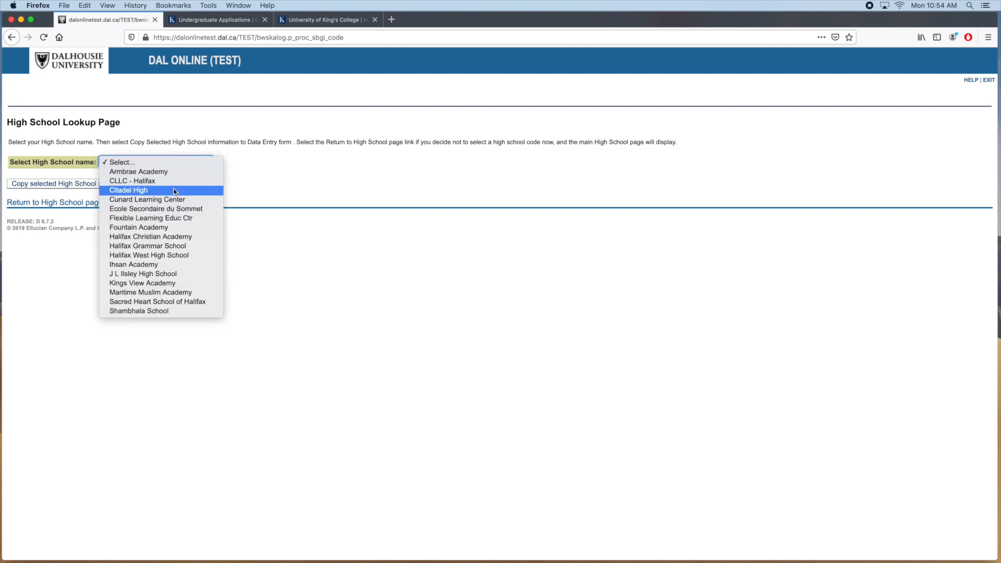
click(175, 190)
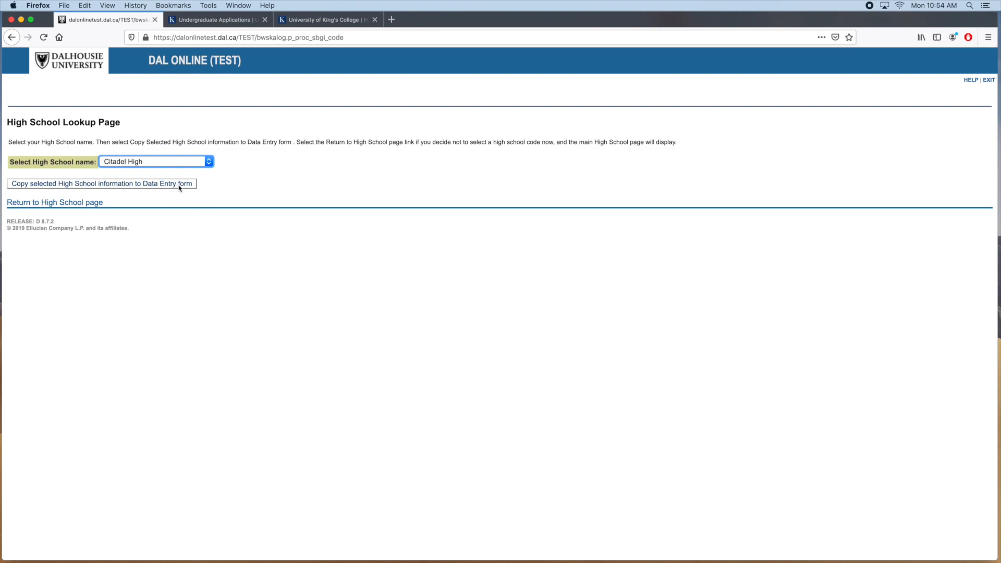
click(179, 185)
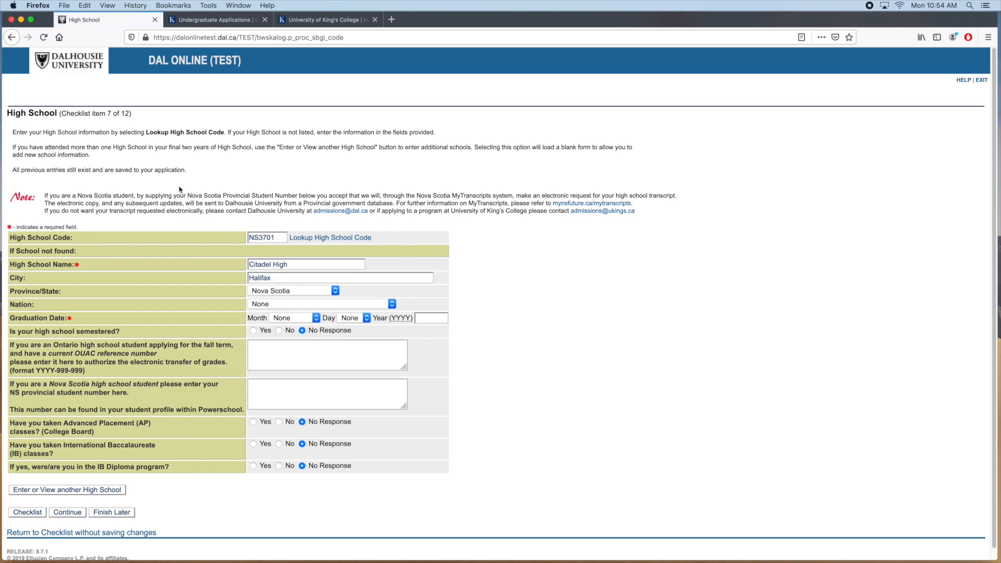
Set the high school graduation date to June 30, 2020
drag(275, 237, 244, 239)
click(468, 251)
click(293, 318)
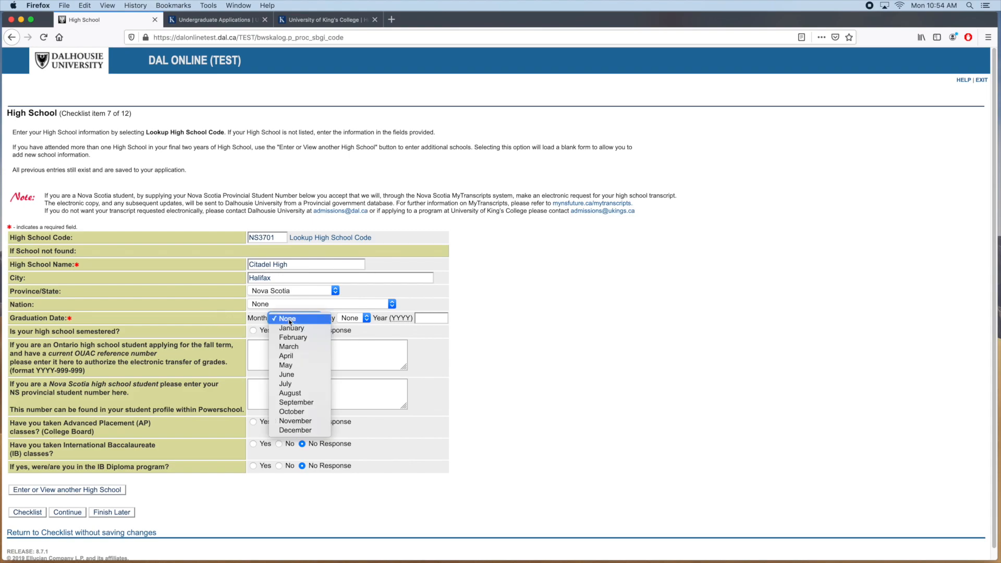
click(286, 374)
click(354, 318)
scroll(353, 381, down, 5)
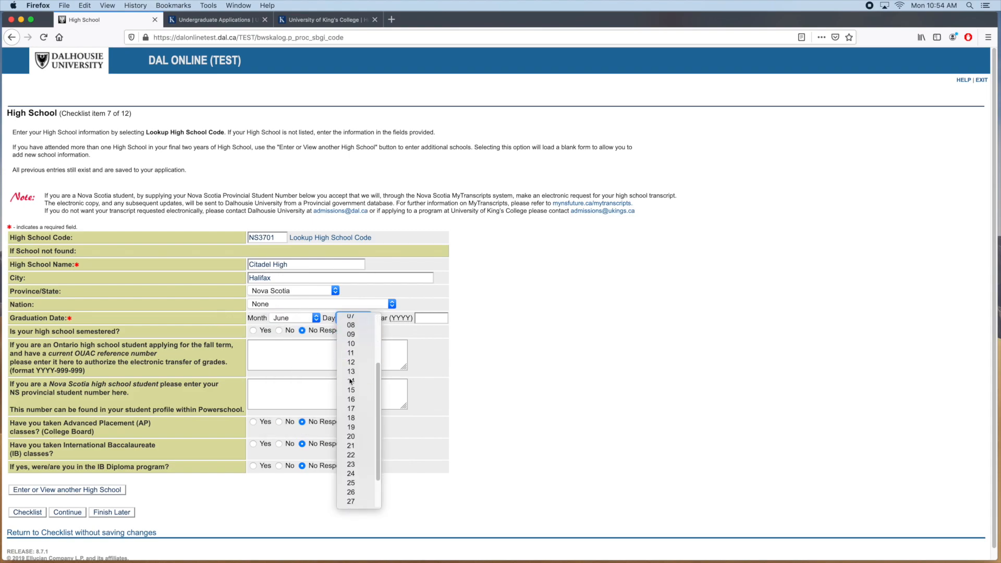
click(357, 493)
key(Tab)
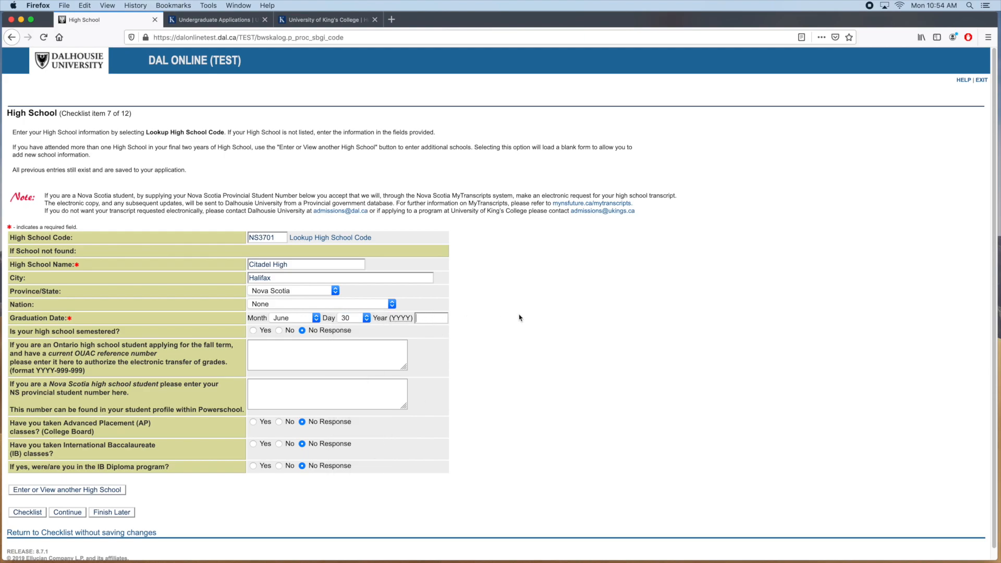
text(2020)
Answer Yes to the semestered school question and enter the NS provincial student number
click(253, 331)
click(286, 350)
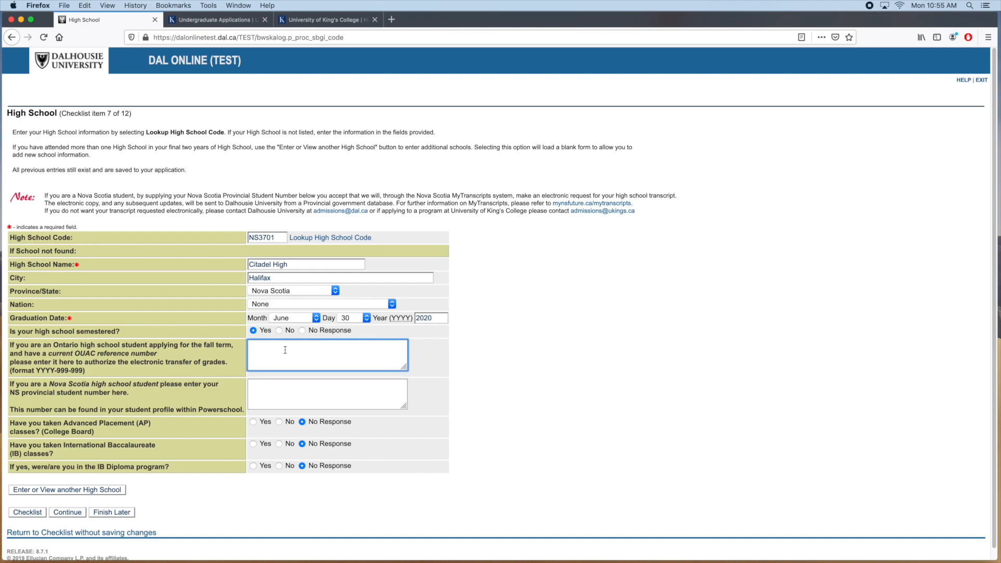
click(284, 387)
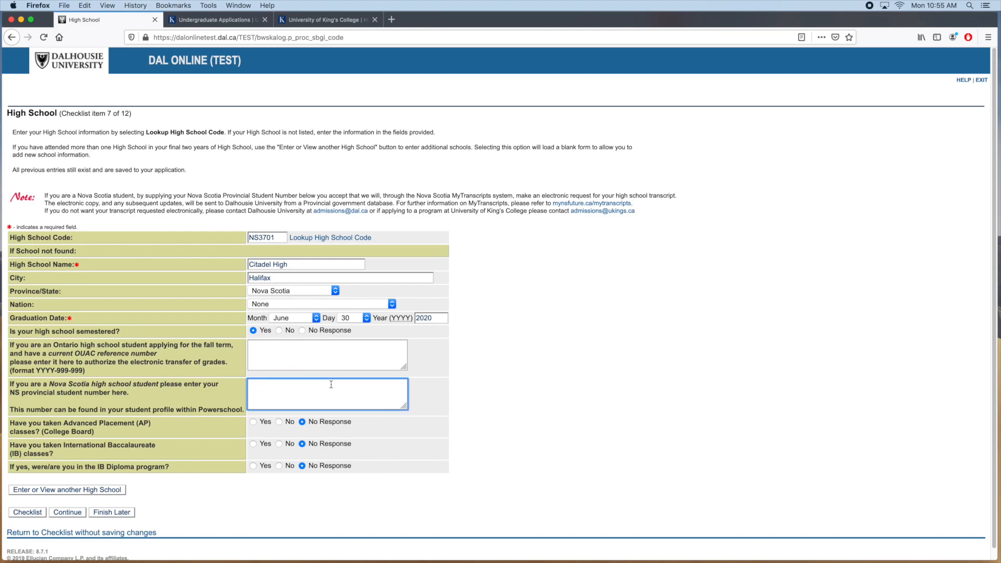
text(3100xxxxxx)
Answer No for AP, IB and IB Diploma, then save the High School section
scroll(524, 464, down, 1)
click(279, 411)
click(279, 432)
click(279, 455)
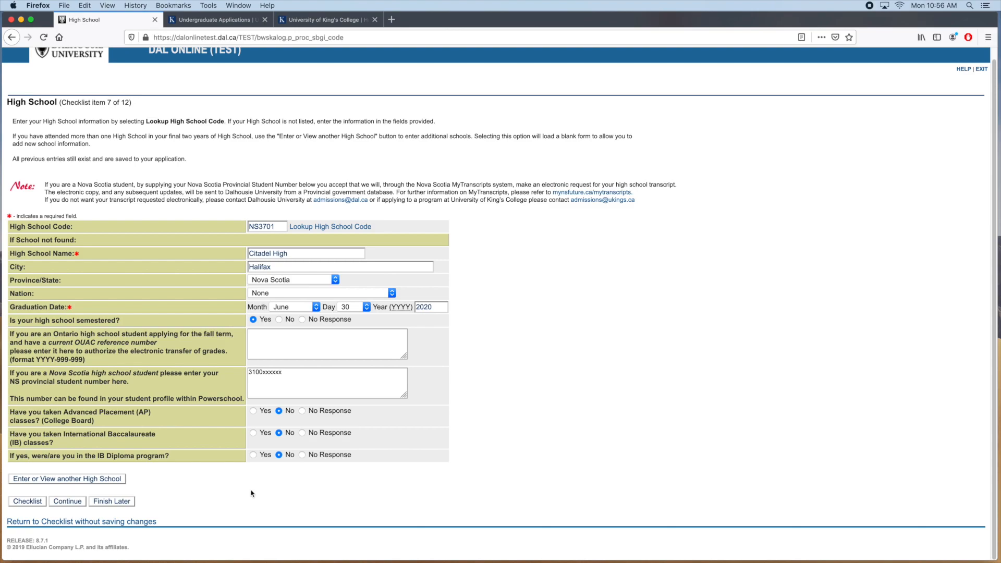
click(70, 501)
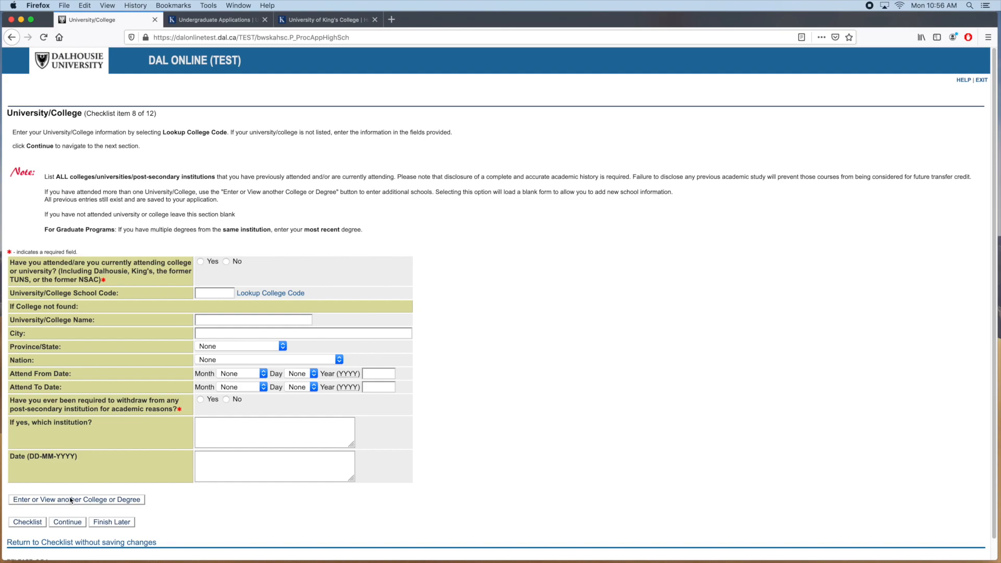
Answer No to both prior college attendance and academic withdrawal, then save the section
click(226, 262)
click(227, 400)
click(74, 523)
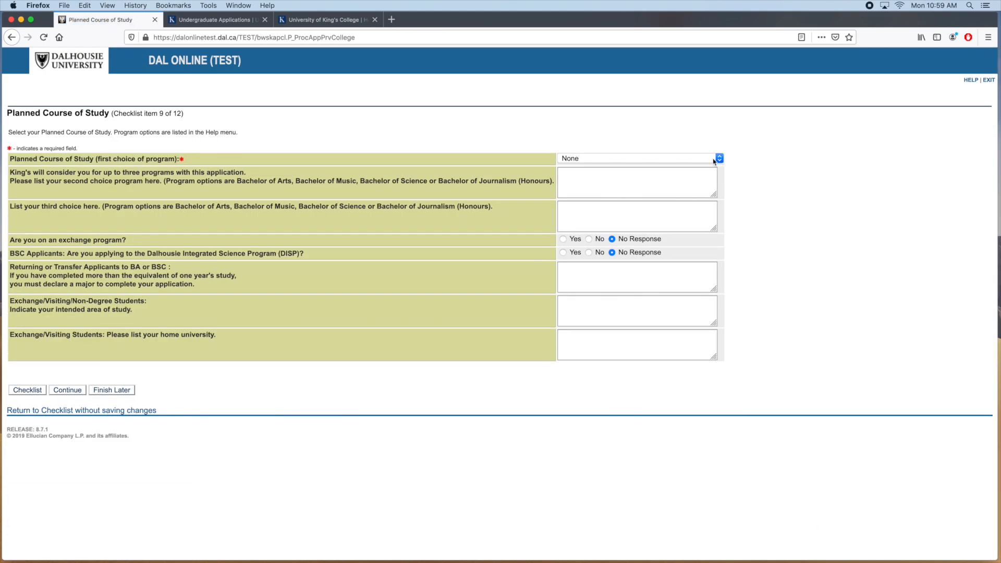
Choose Foundation Year BA first, BA Undeclared second, and Journalism (Honours) third
click(714, 159)
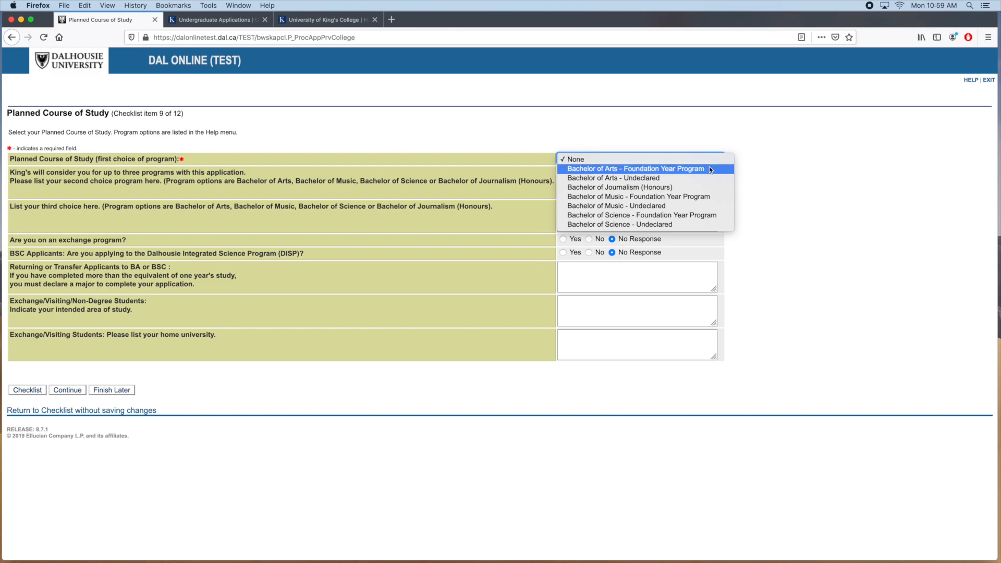
click(709, 168)
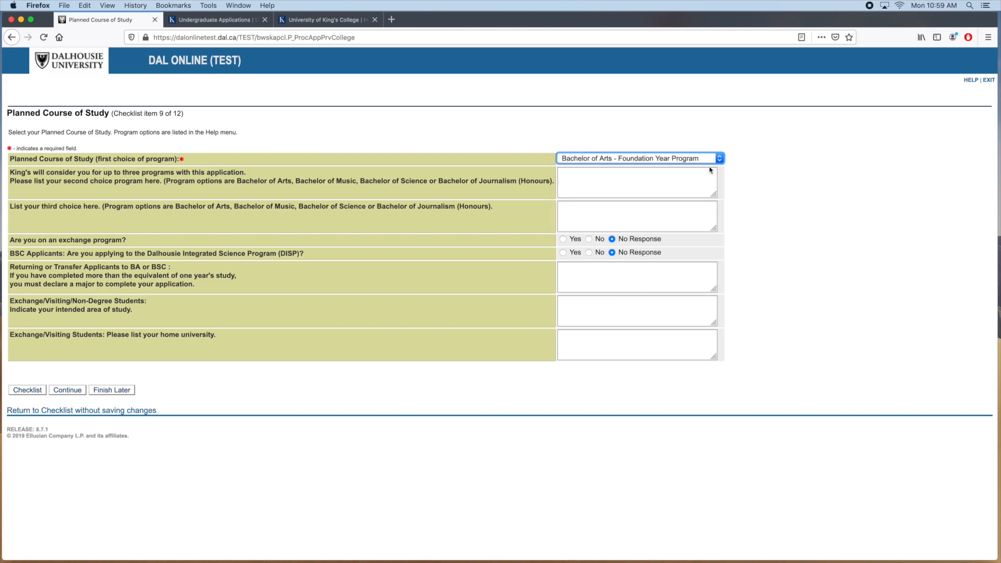
click(688, 185)
text(Bachel)
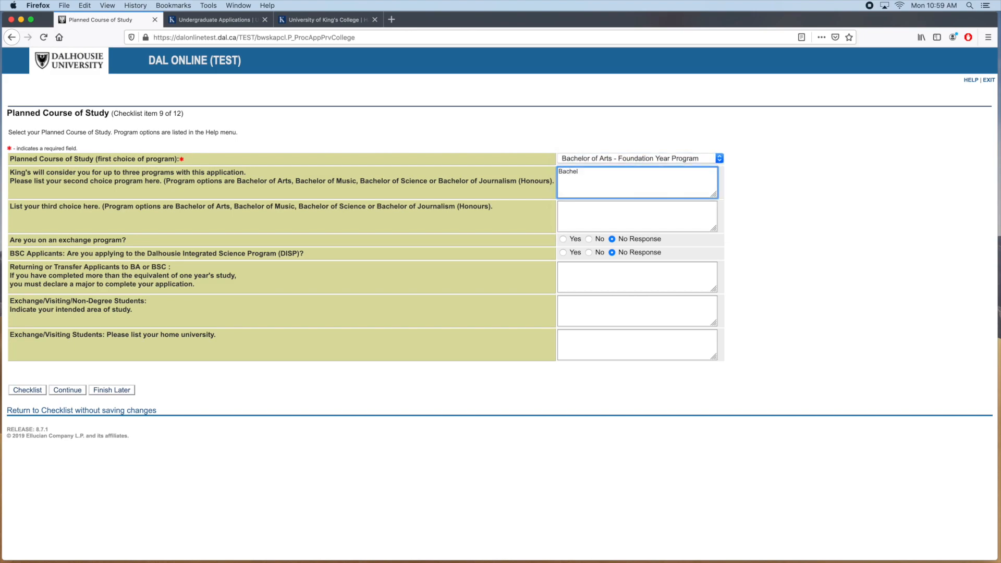
text(or of Arts - Undeclared)
click(637, 223)
text(Bachelor of Journalism (Honours))
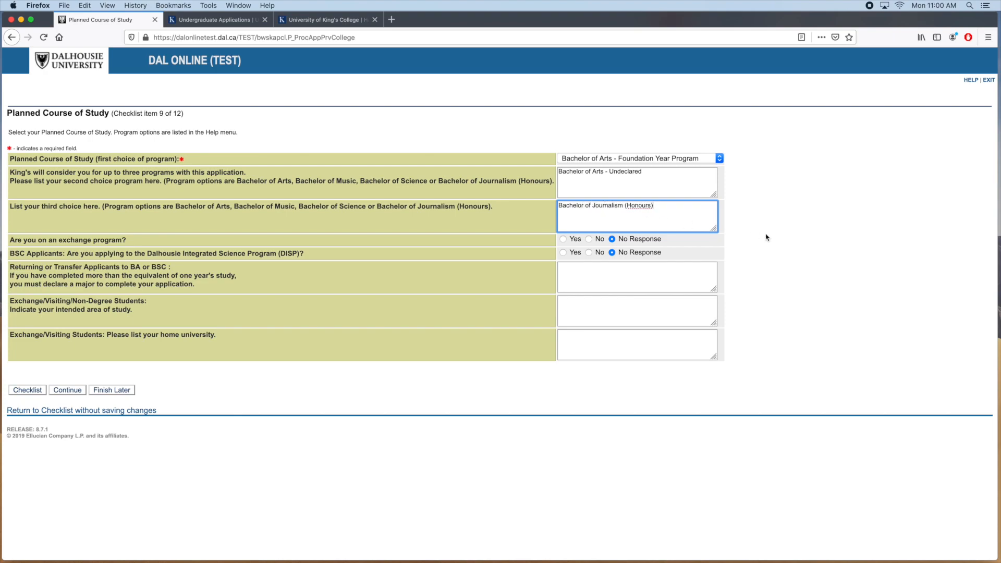
Answer No to exchange program and DISP, then save the program choices
click(589, 239)
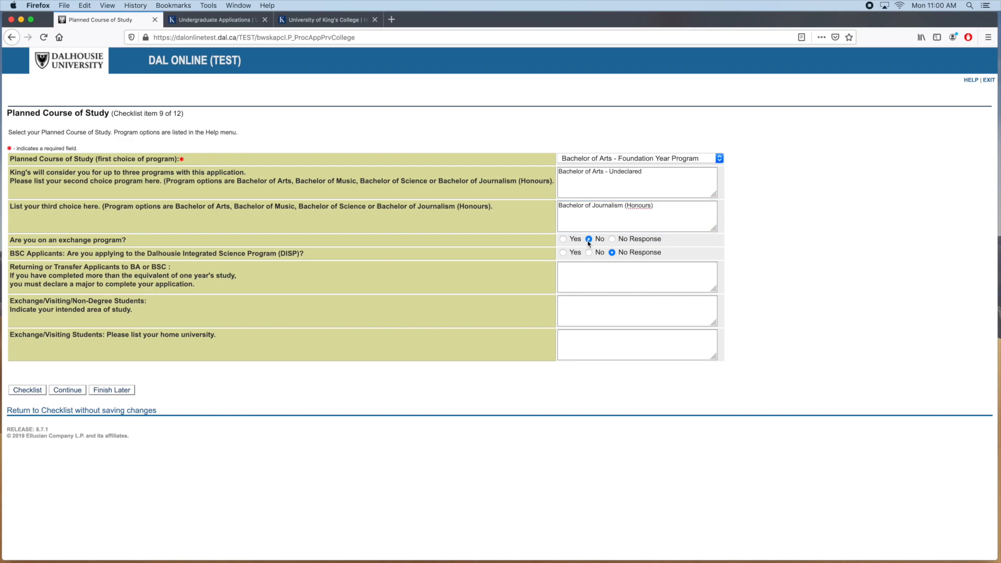
click(589, 253)
click(67, 391)
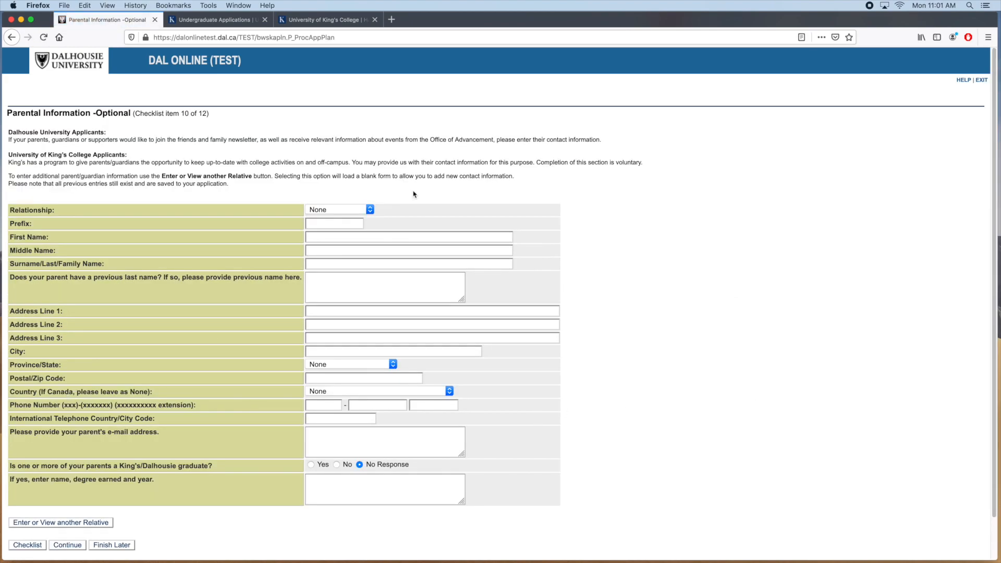
Set the relationship to Father and enter his first name and surname
click(353, 211)
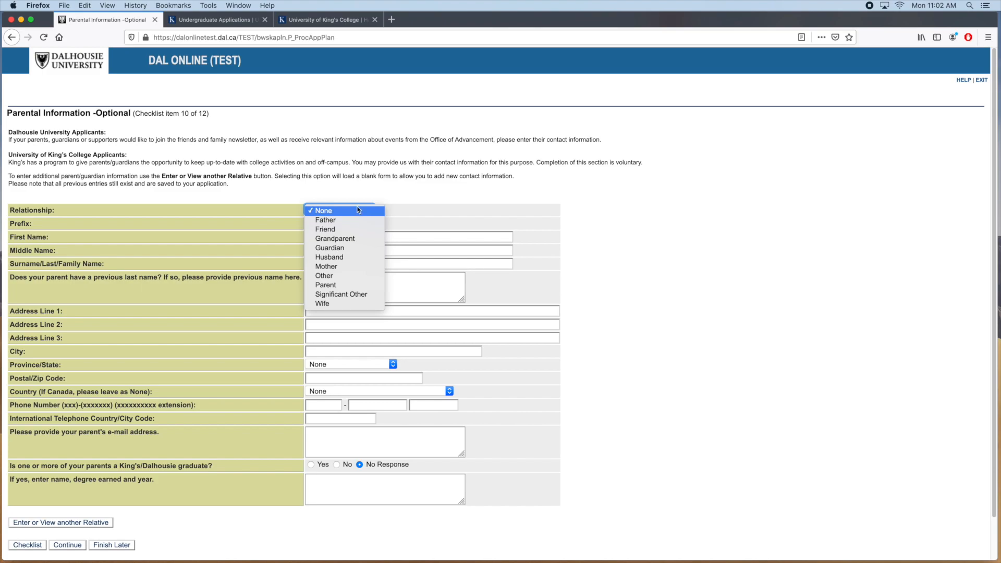
click(349, 220)
click(345, 237)
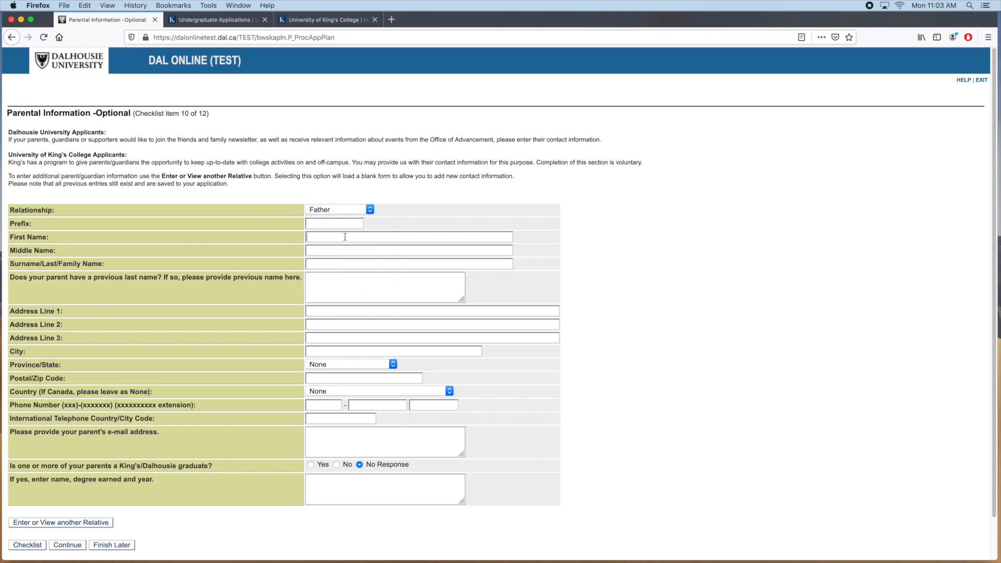
click(336, 265)
text(Devil)
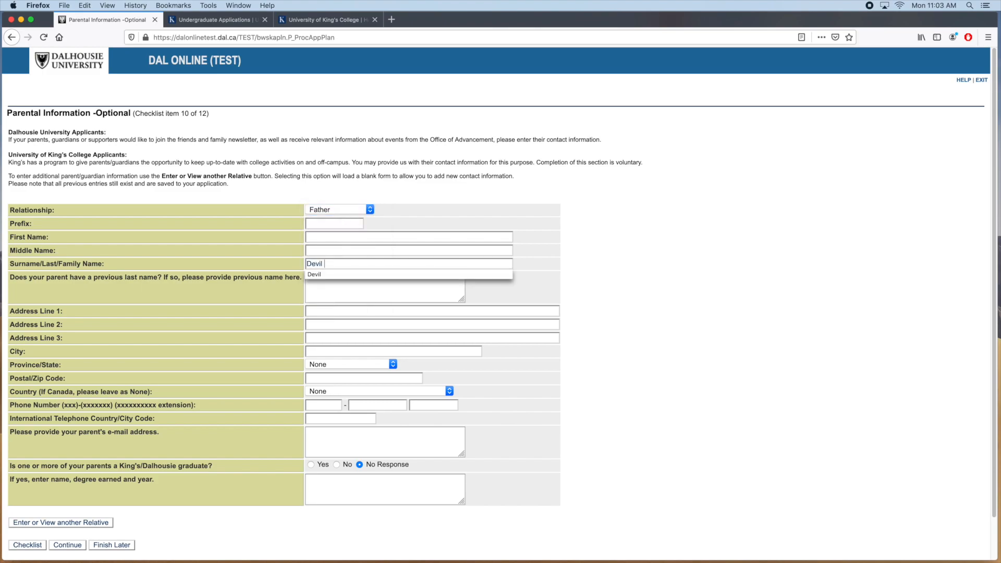
click(326, 237)
text(Blue)
click(339, 264)
text(Sr)
Enter the father's phone number with area code and his e-mail address
scroll(531, 327, down, 2)
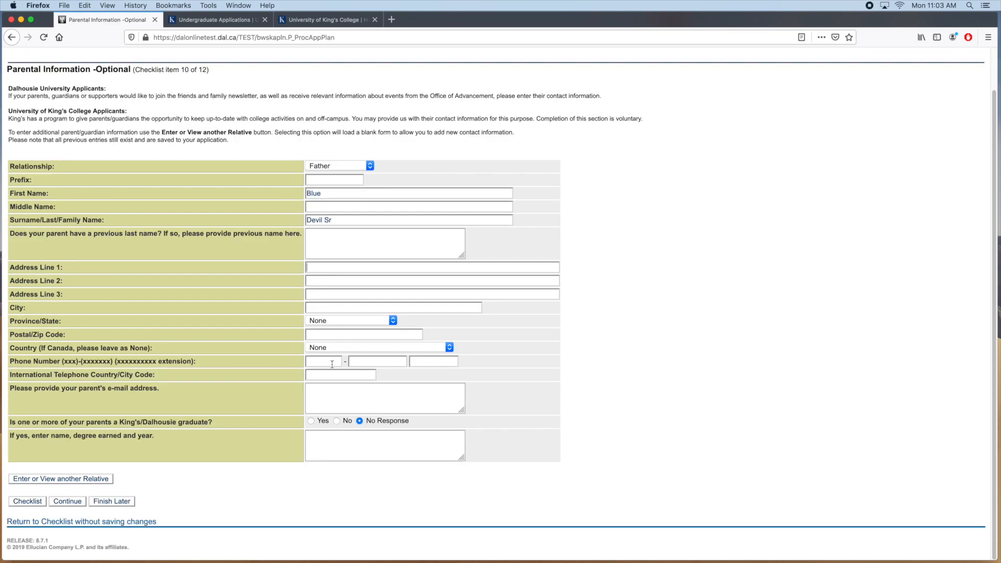
key(Tab)
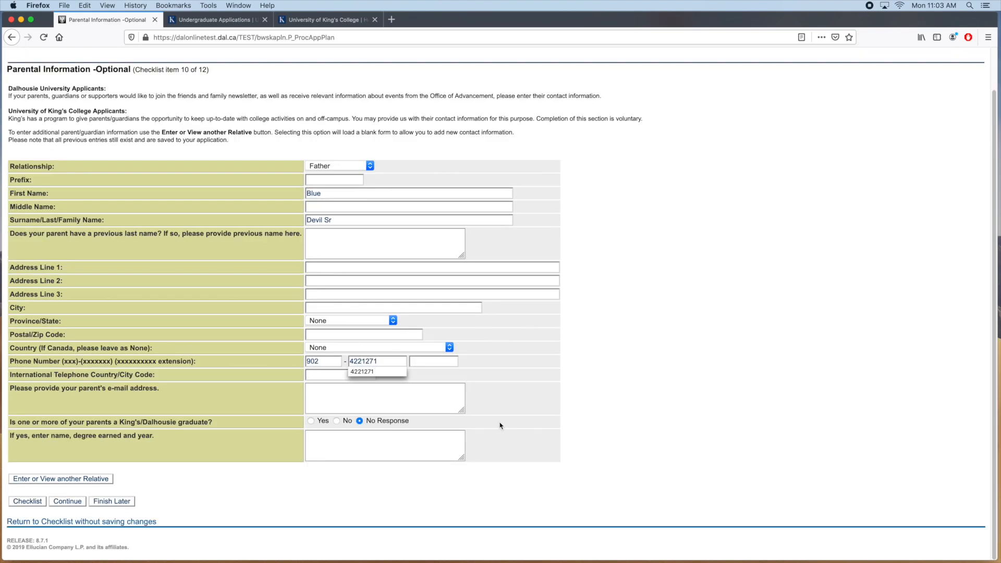
click(445, 404)
Mark the father as a King's/Dalhousie graduate with a BA '81 degree, then save
click(311, 421)
click(322, 453)
text(Devil Sr, BA'81)
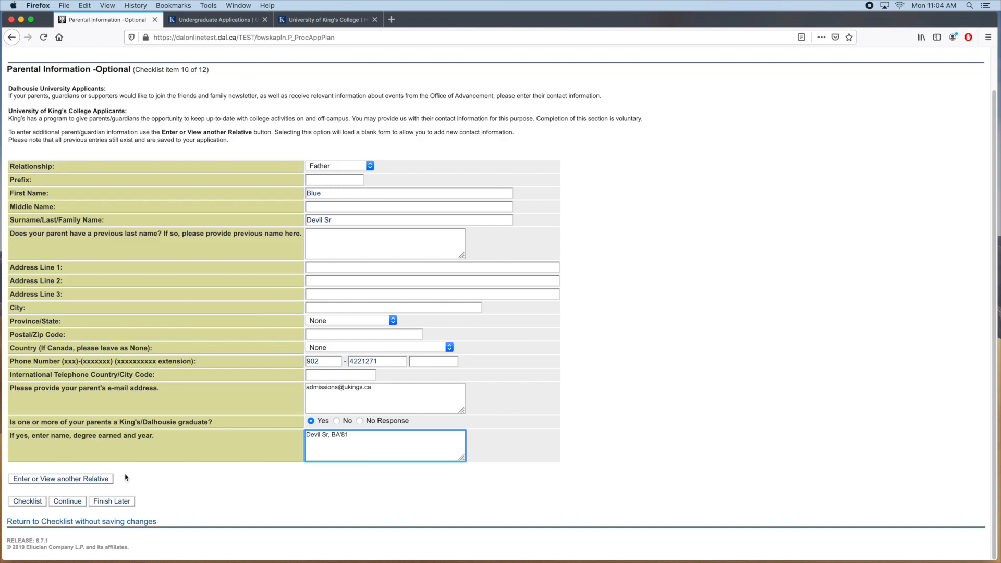
click(68, 502)
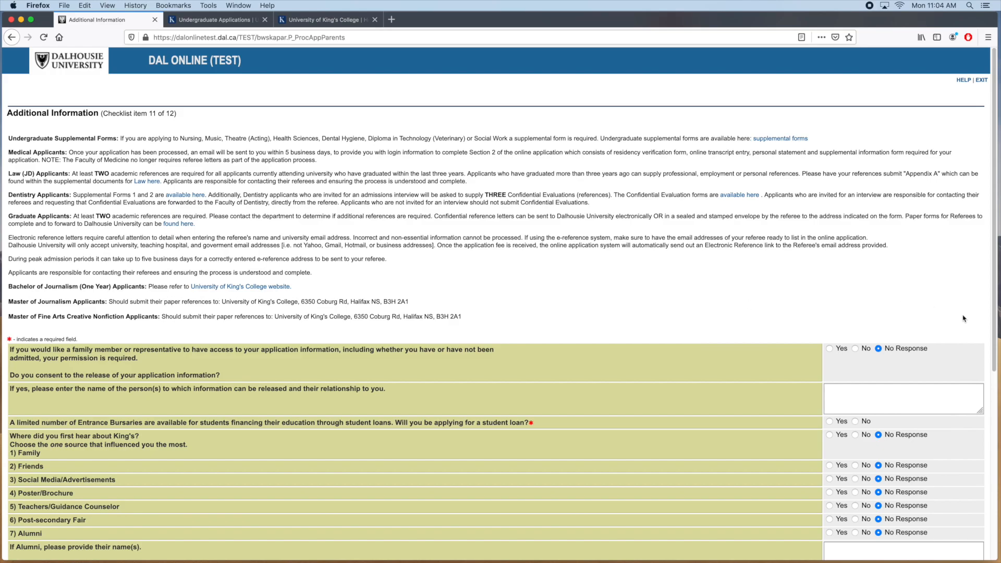
scroll(962, 353, down, 5)
scroll(962, 354, down, 1)
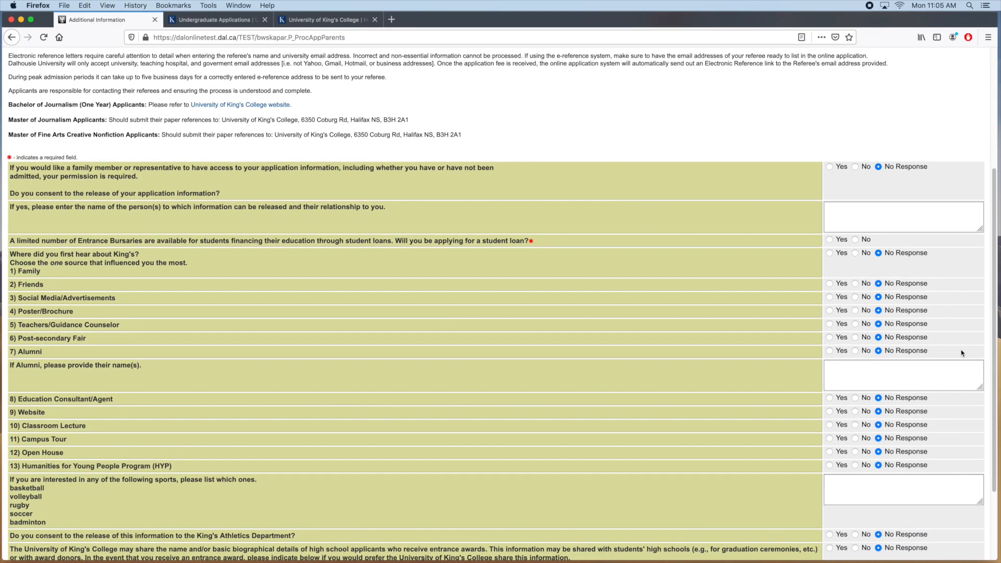
scroll(962, 354, down, 1)
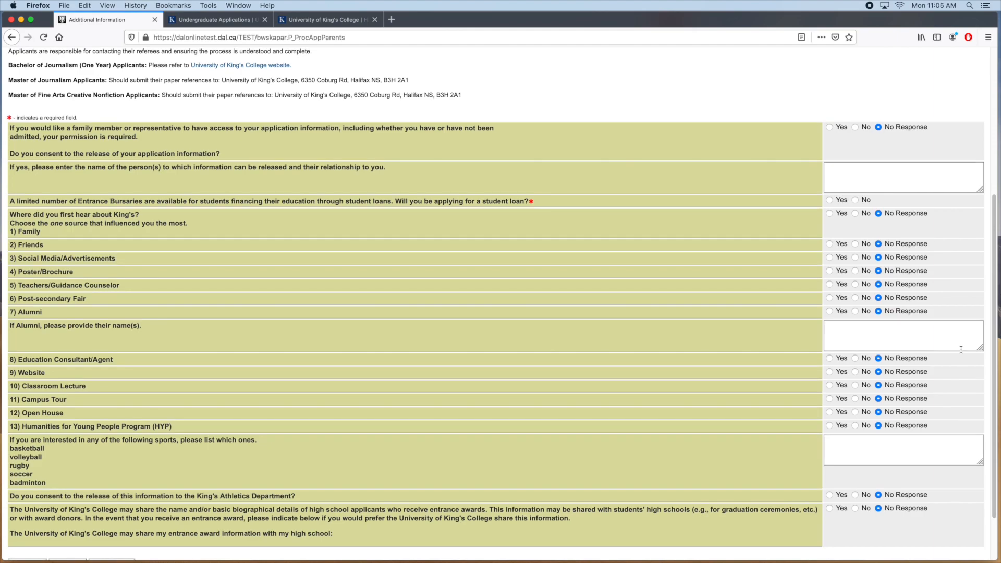
scroll(961, 350, down, 1)
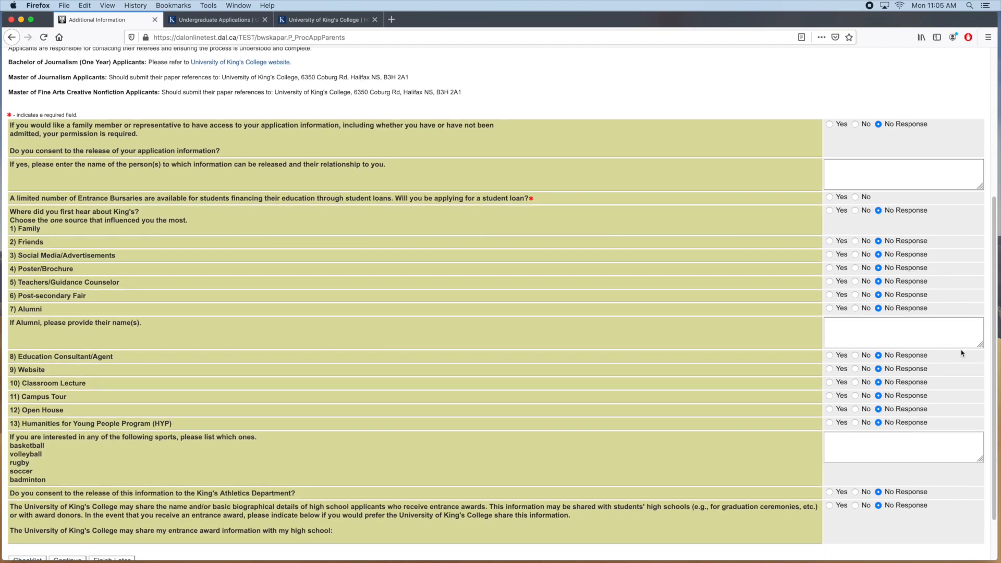
scroll(963, 354, down, 1)
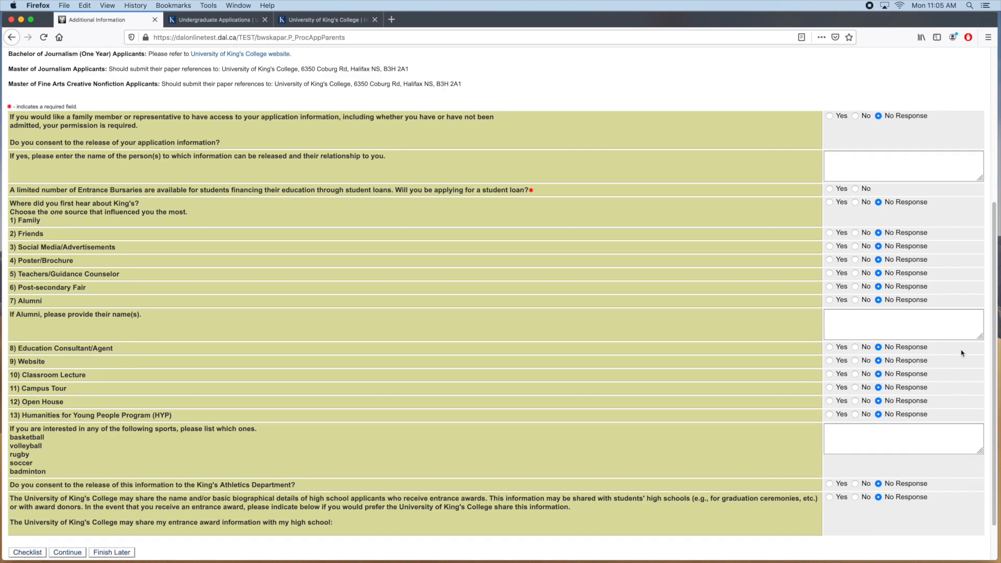
scroll(962, 354, down, 1)
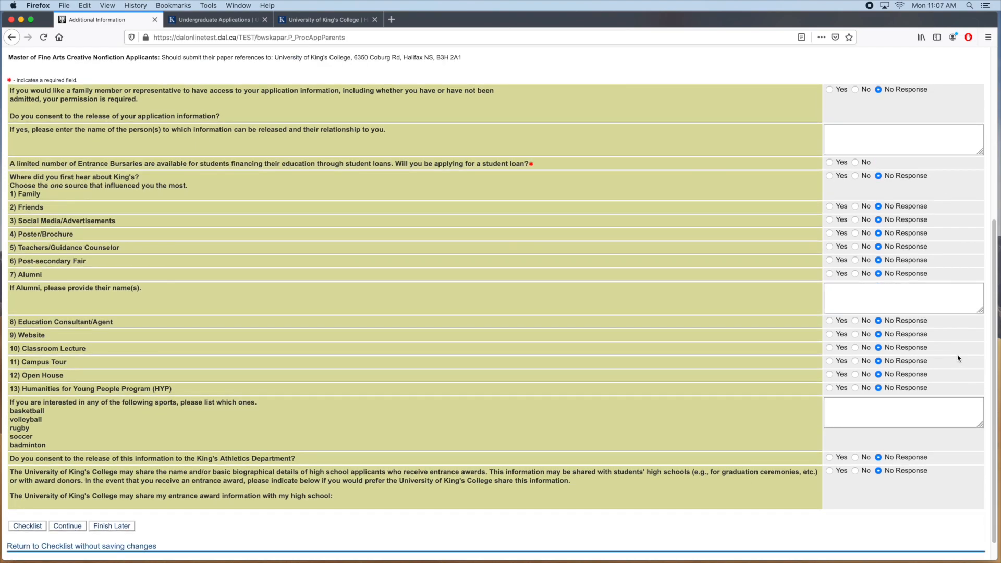
Consent to release information to the father, named with relationship, and request a student loan
click(829, 90)
key(Tab)
text(Blue Devils Sr)
key(Return)
text(Father)
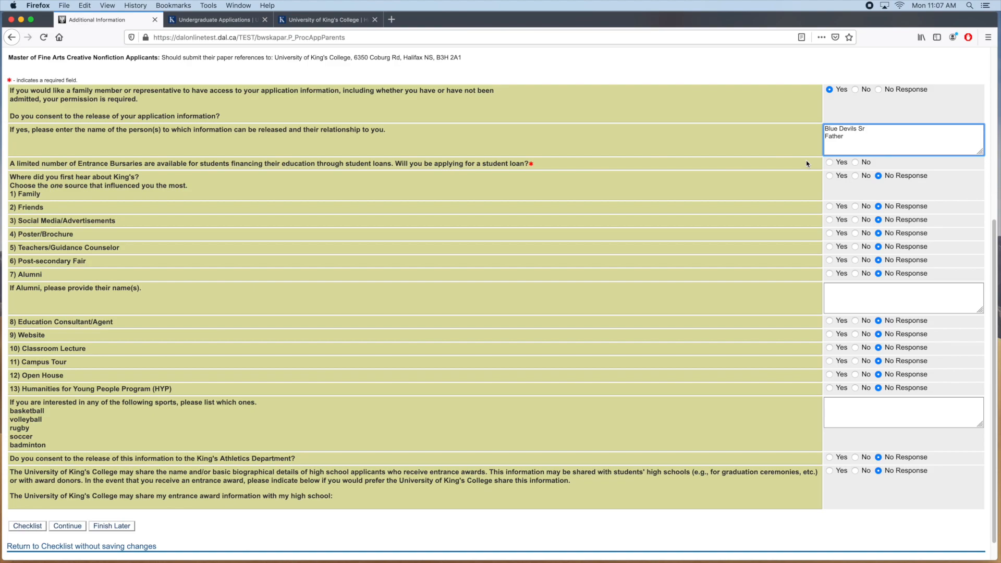
click(829, 163)
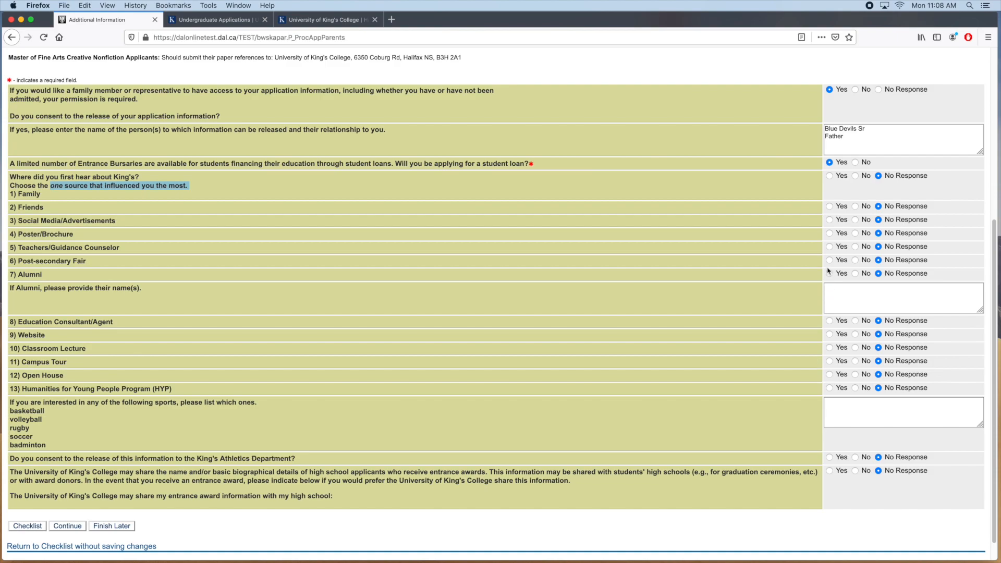
Mark Alumni as the referral source, name the alumnus, and list basketball as sports interest
click(829, 260)
click(830, 274)
click(879, 260)
click(854, 296)
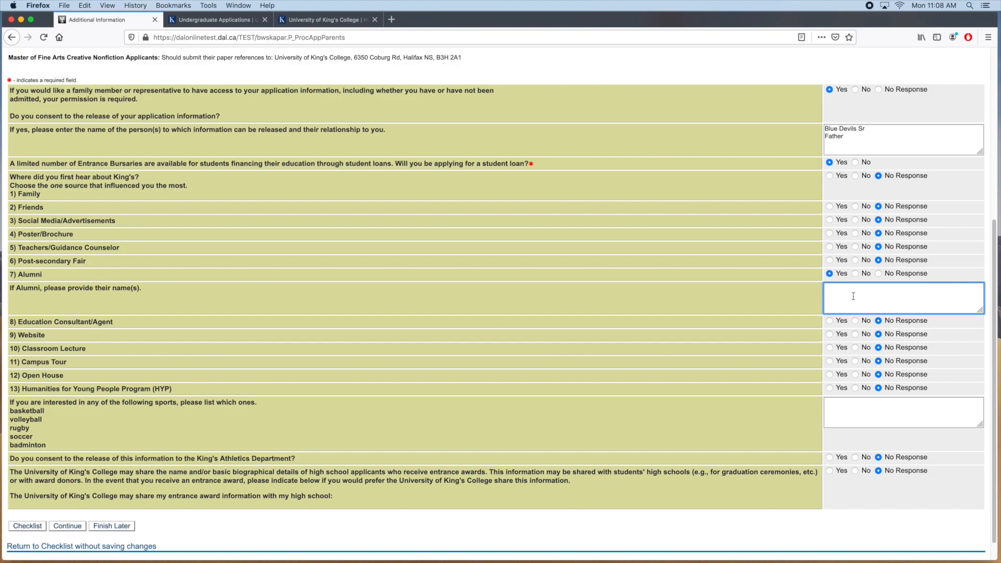
text(Blue Devils Sr)
key(Tab)
text(basketball)
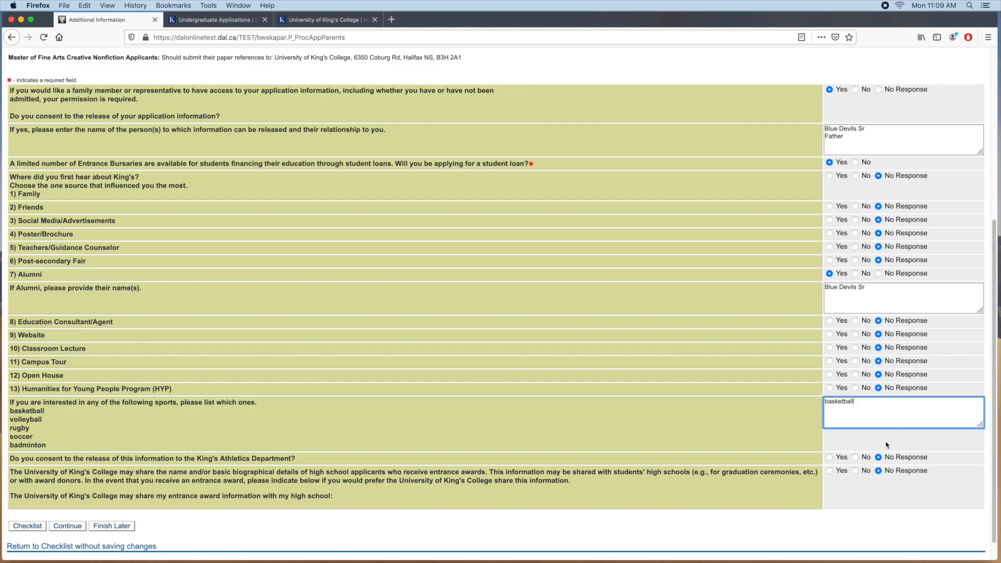
Answer Yes to King's Athletics and entrance award sharing, then save the section
click(830, 457)
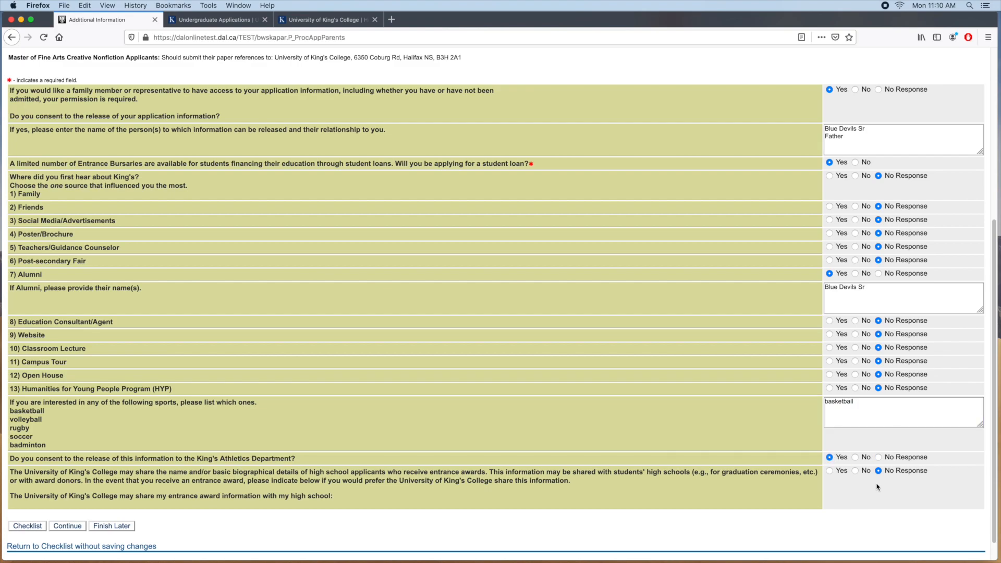
click(829, 471)
click(73, 526)
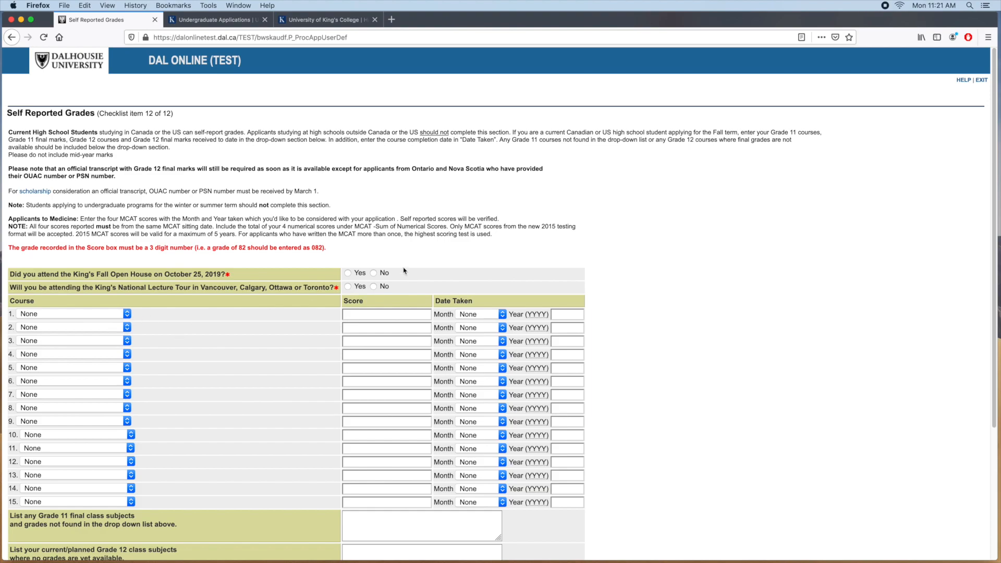
Answer Yes to the fall open house, No to the lecture tour, and add Chemistry 11, 085, June 2019
click(348, 274)
click(375, 287)
click(89, 313)
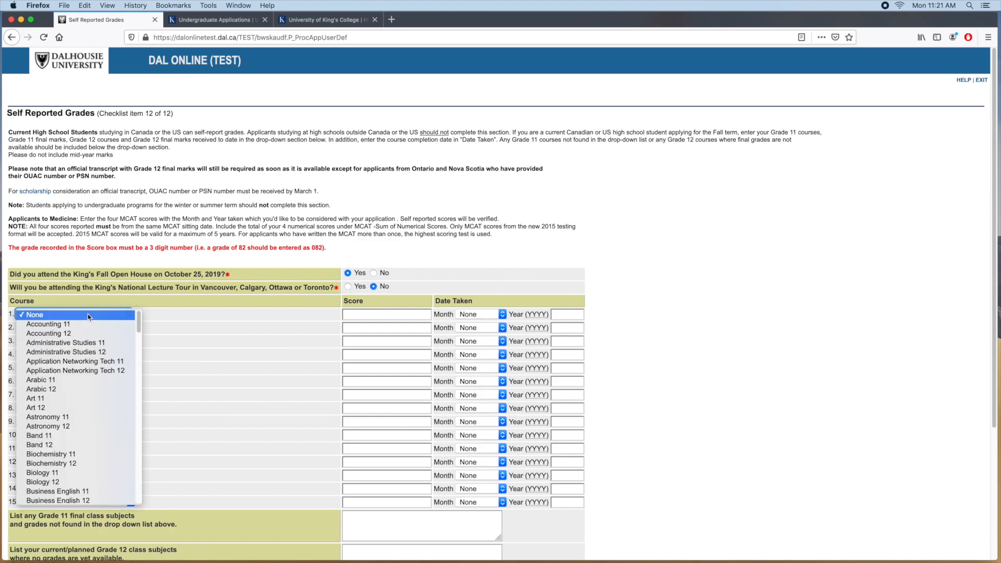
click(151, 307)
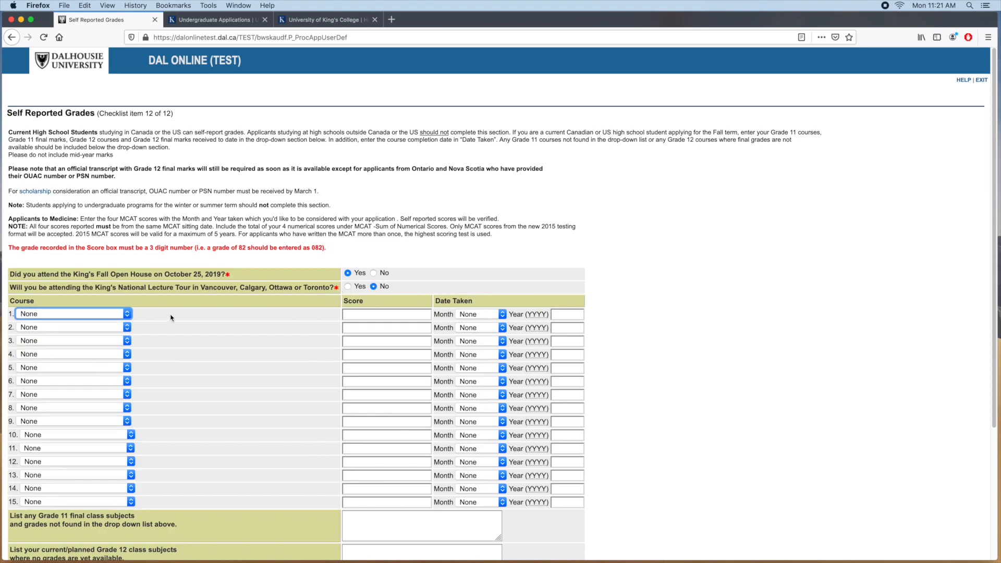
scroll(745, 368, down, 3)
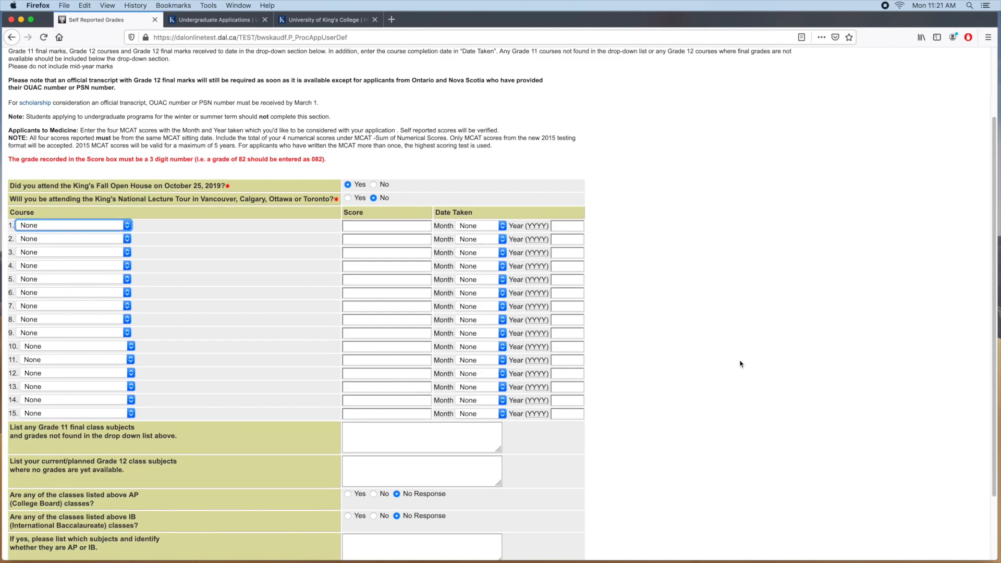
click(127, 226)
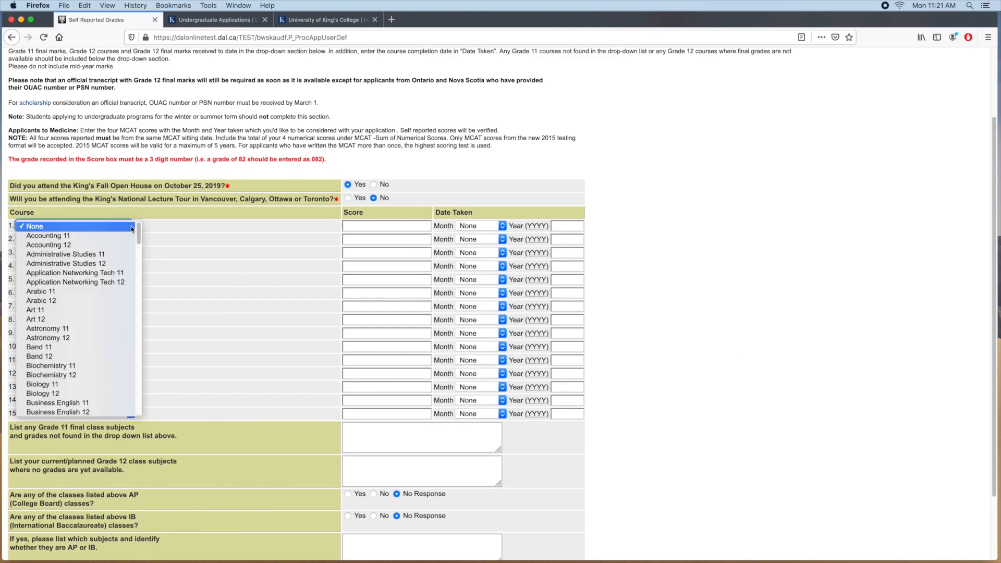
scroll(105, 344, down, 4)
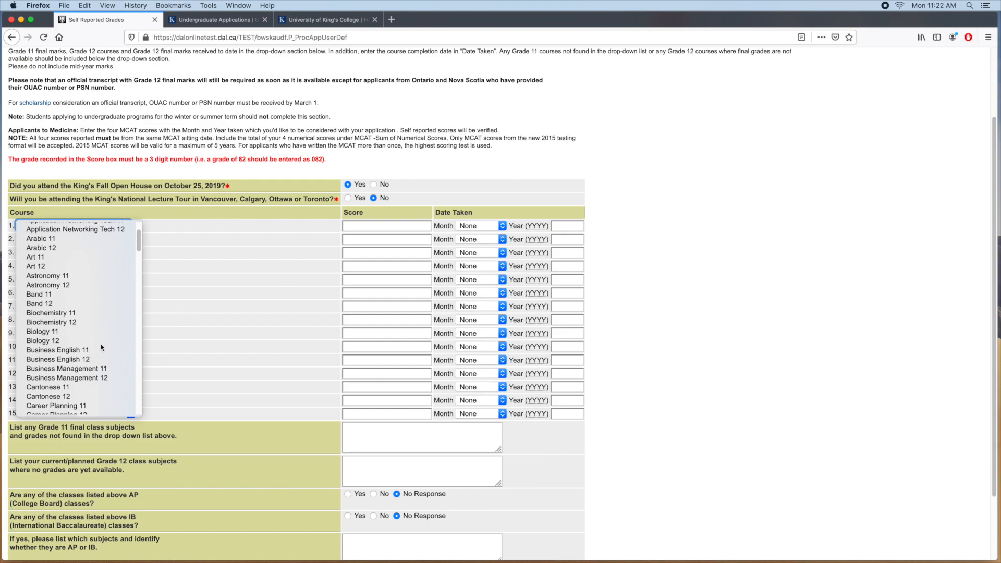
scroll(102, 348, down, 2)
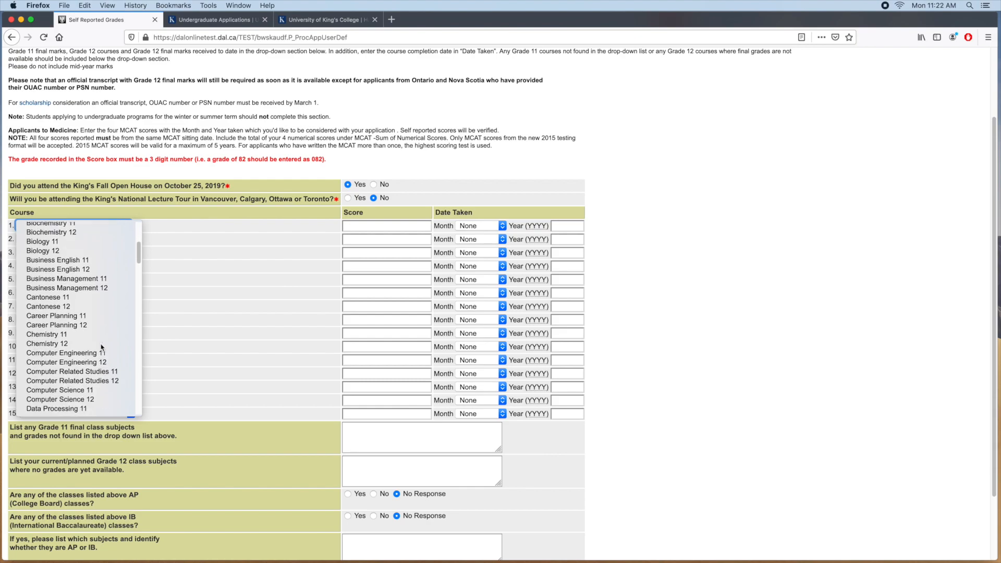
click(76, 334)
click(365, 224)
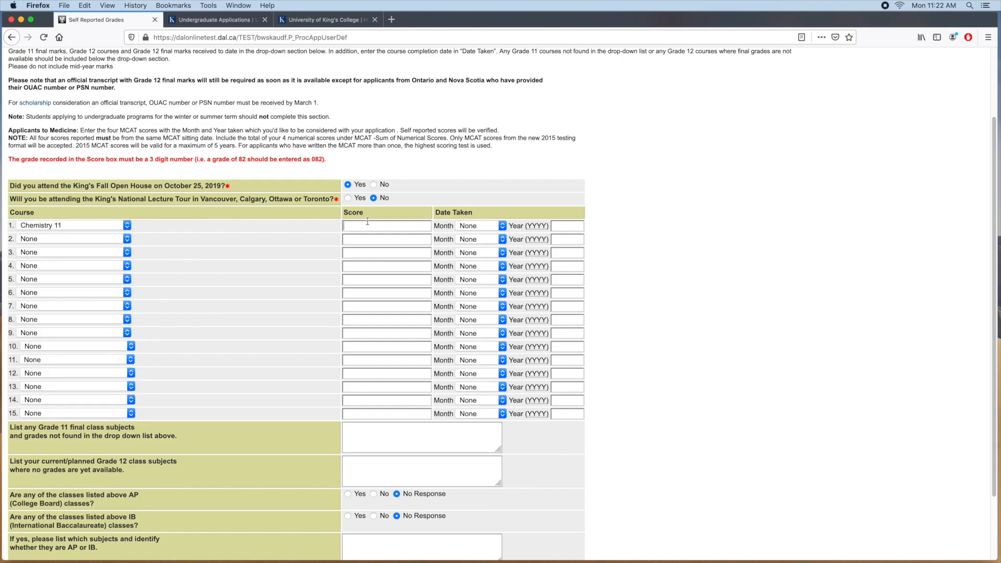
text(085)
scroll(670, 251, up, 3)
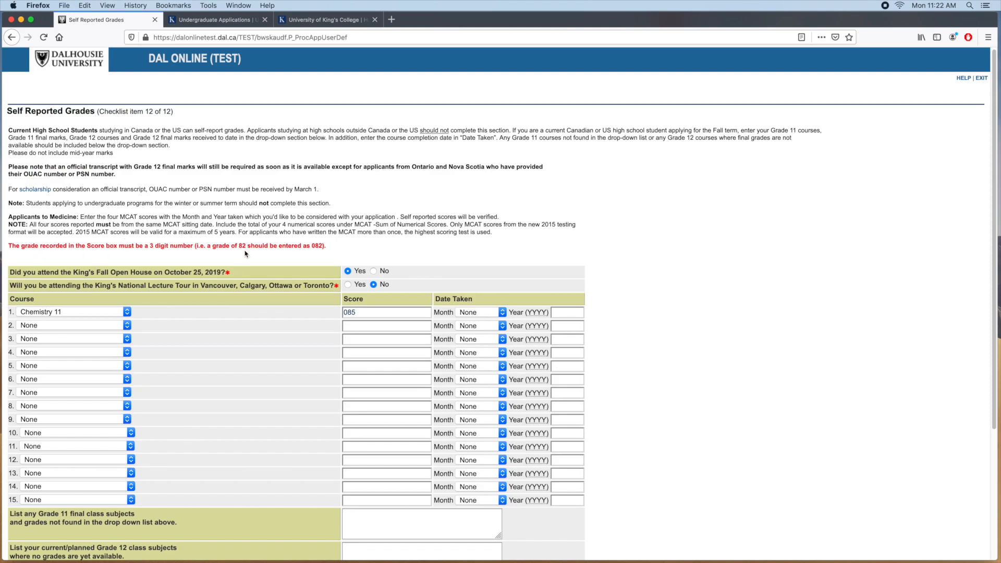
click(504, 313)
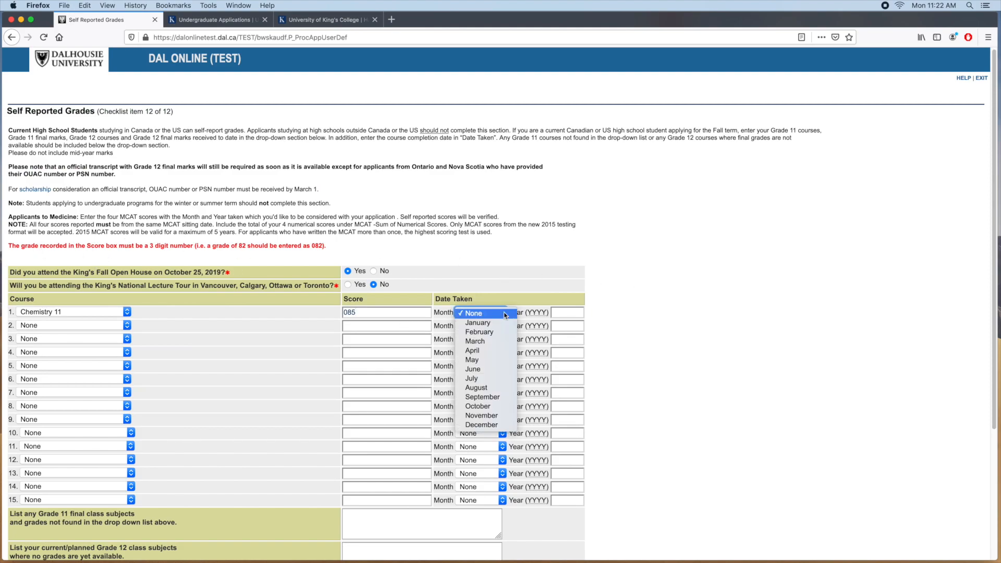
click(490, 369)
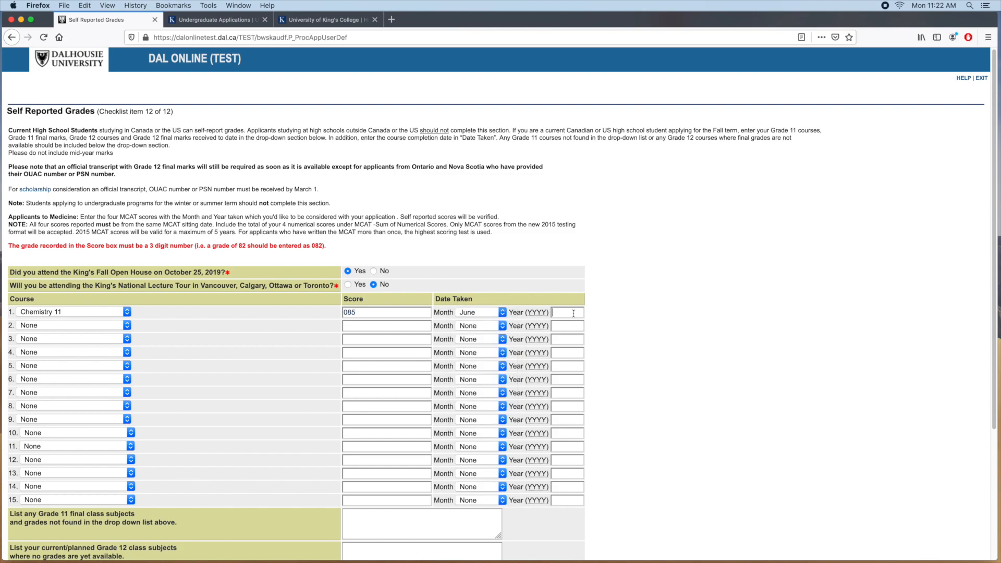
click(574, 312)
text(2019)
Add Art 11 with score 095, dated January 2019, as the second course
click(119, 329)
click(89, 412)
click(387, 324)
text(095)
click(482, 326)
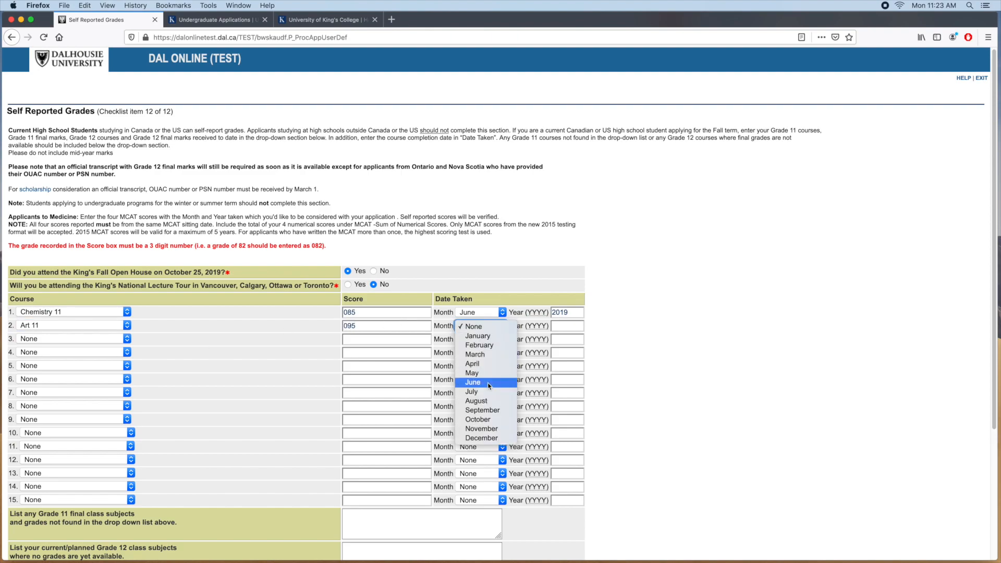
click(489, 336)
key(Tab)
text(2019)
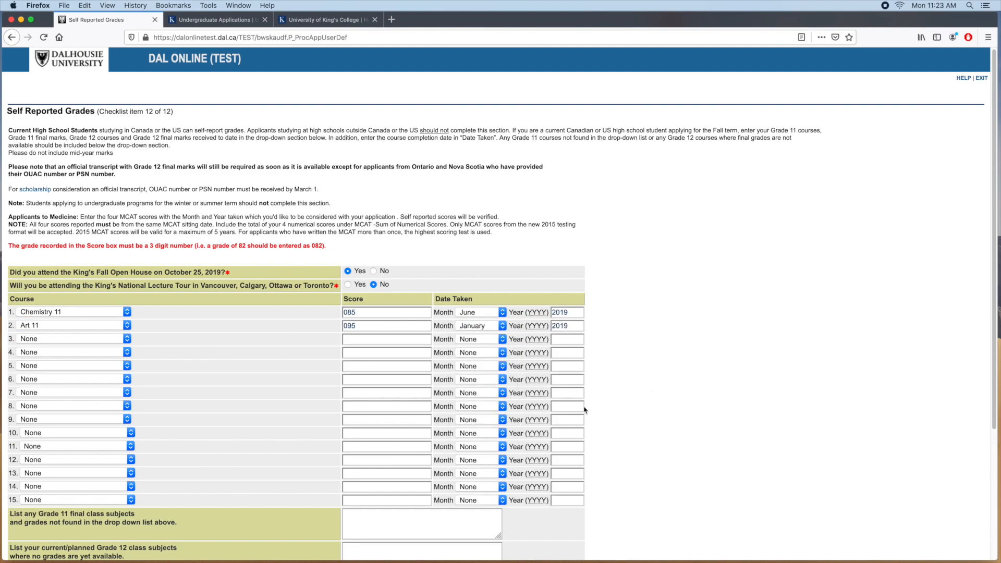
scroll(185, 492, down, 3)
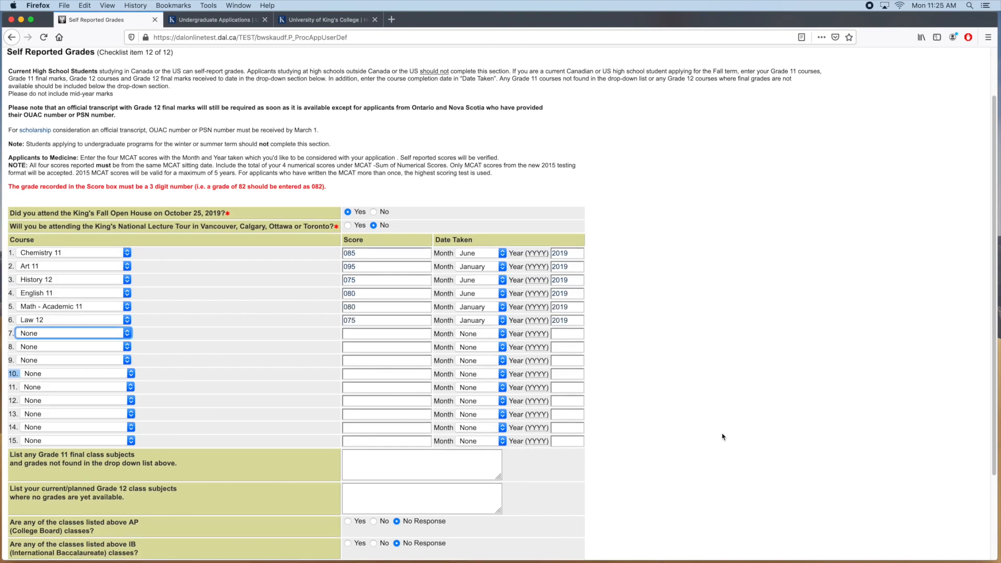
List unlisted Grade 11 grades: French Immersion 11 090 and IB Spanish 11 085
scroll(723, 436, down, 1)
scroll(723, 436, down, 2)
click(460, 371)
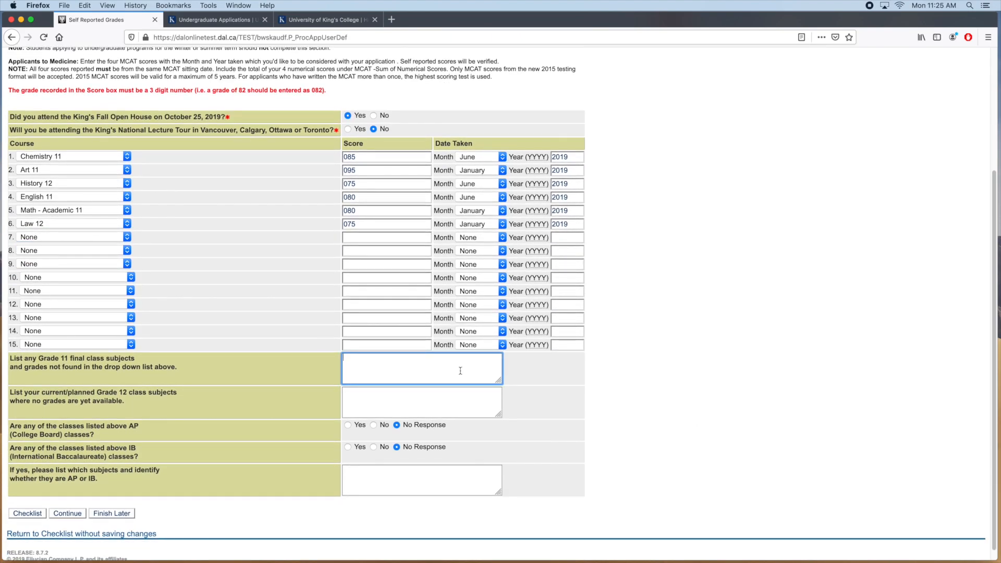
text(French Immersion)
text(11 090 )
text(IB Spanish 11 085)
List planned Grade 12 courses: English, Pre-Cal, Chemistry, Biology, Philosophy, IB Spanish, French Immersion
click(437, 402)
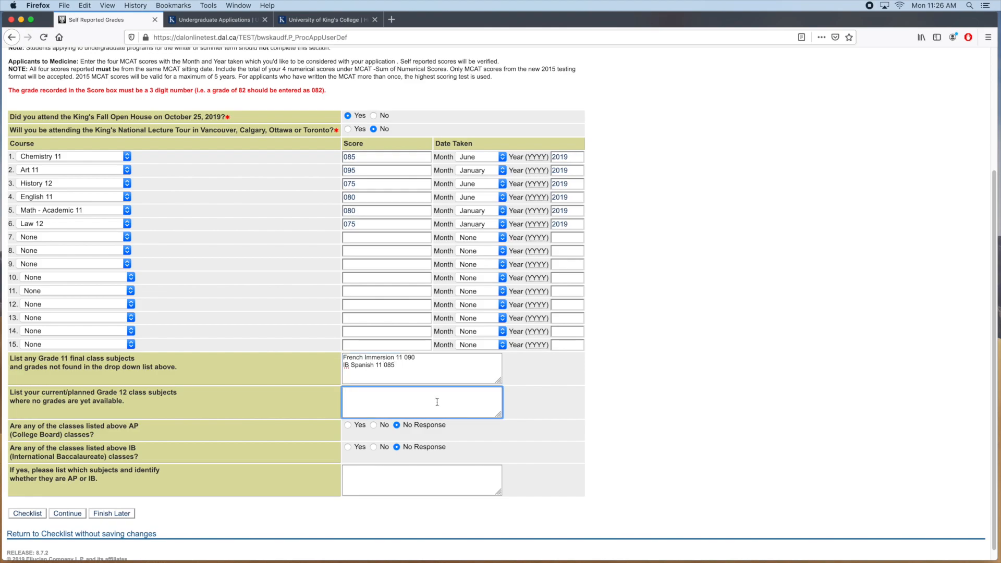
text(English 12 )
text(Pre-Cal 12)
key(Return)
text(Chemistry 12)
key(Return)
text(Biology 12 )
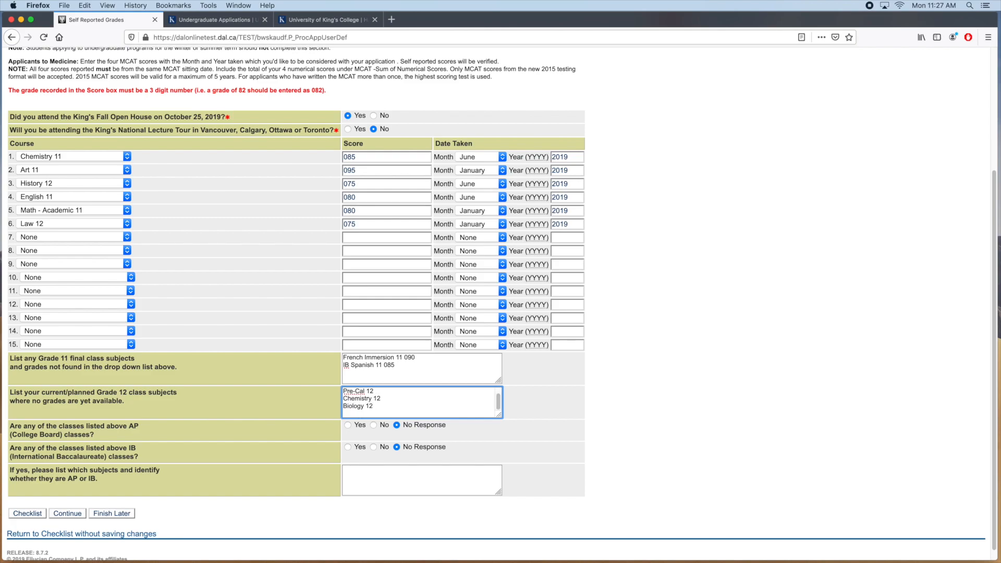
text(Philosophy 12)
key(Return)
text(IB Spanish 12)
key(Return)
text(French Immersion 12)
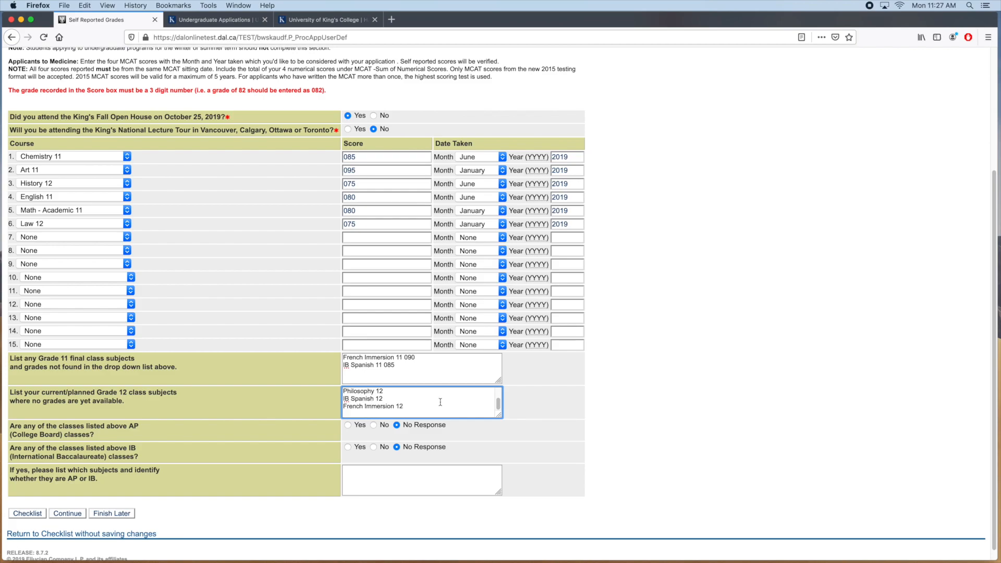
Answer No to AP and Yes to IB, naming IB Spanish SL
scroll(440, 402, up, 3)
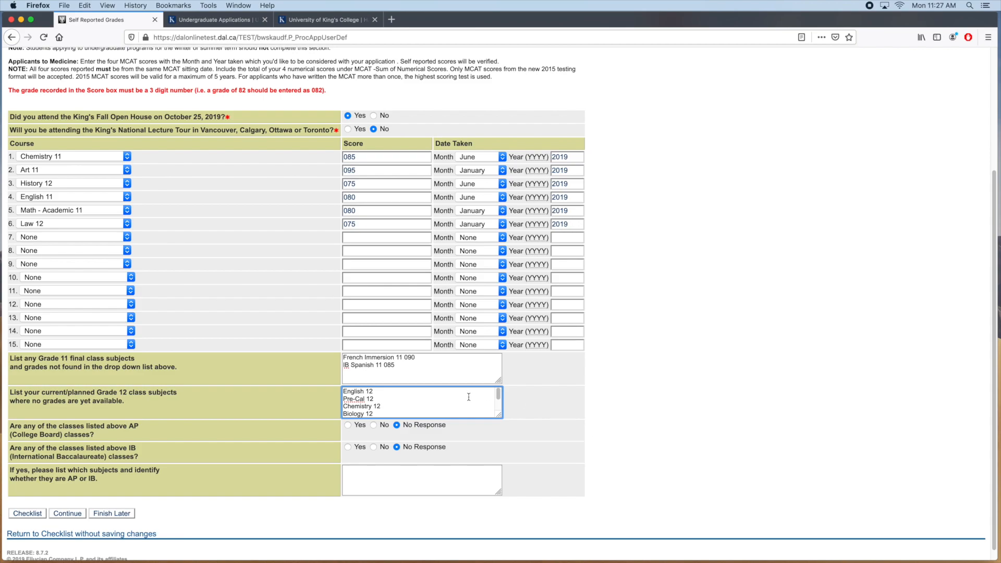
click(374, 426)
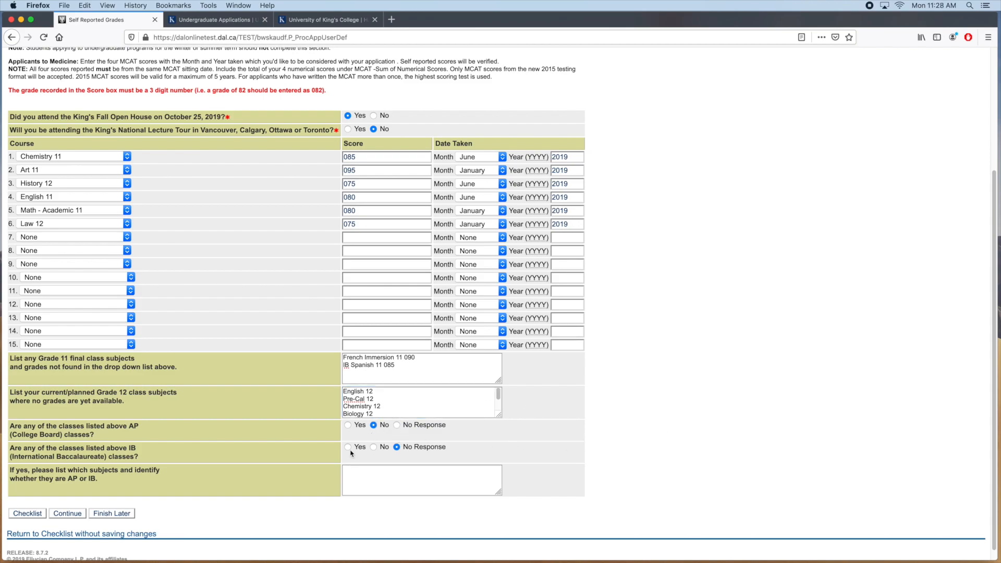
click(348, 447)
click(400, 487)
text(IB Spanish)
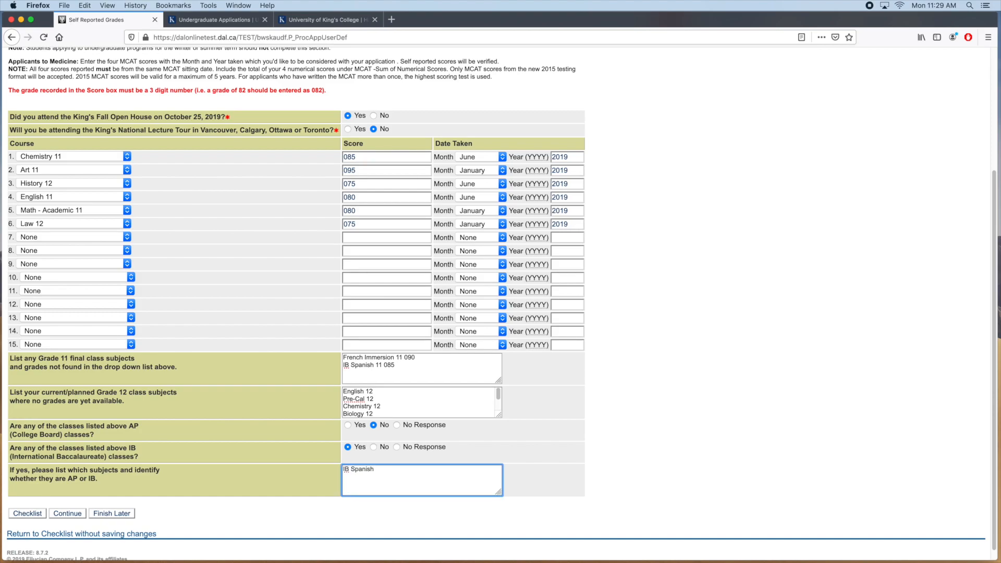
text( SL)
scroll(594, 491, down, 1)
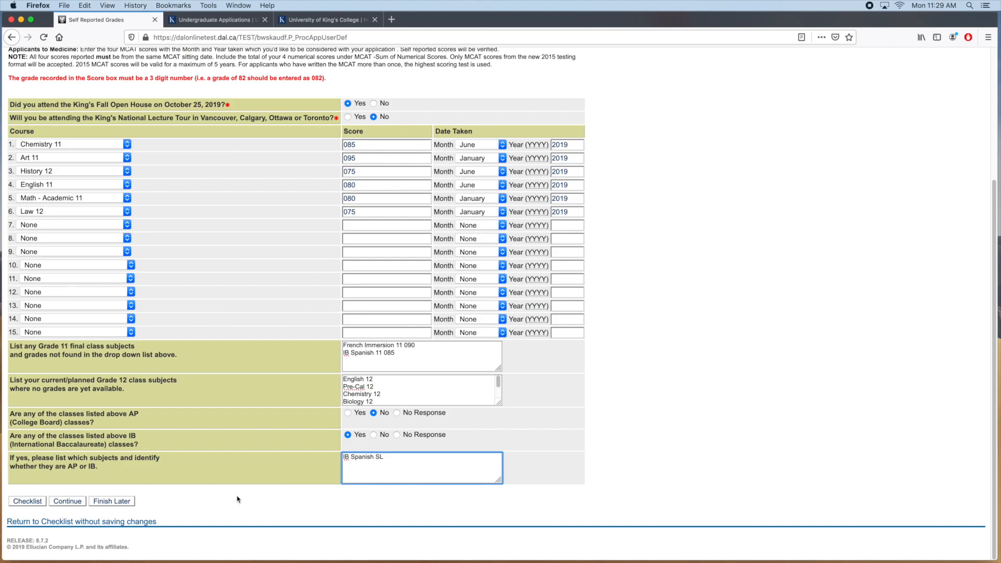
Save the Self Reported Grades and return to the fully checked checklist
click(68, 501)
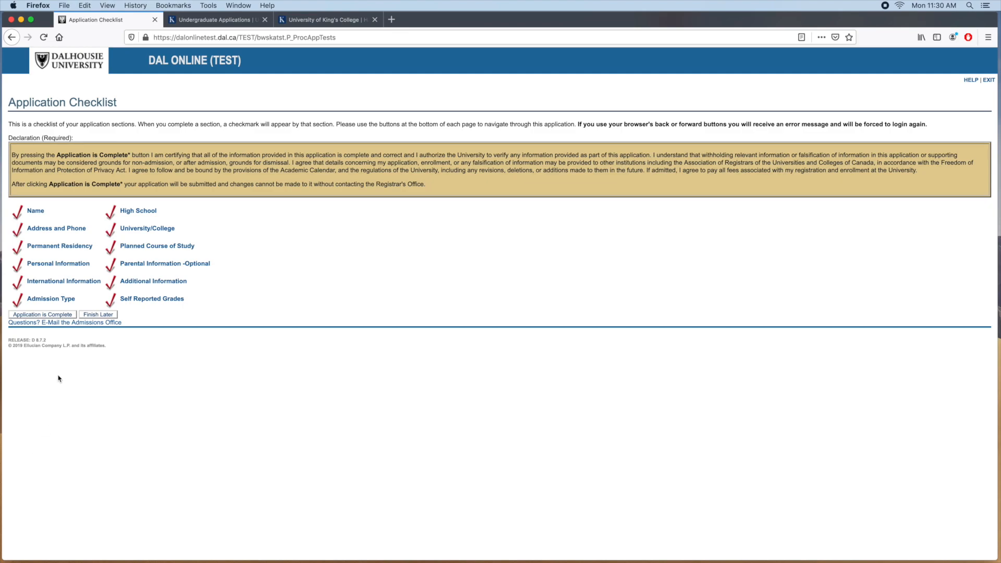
Submit the application, proceed from the signature page to the $65.00 fee payment, then close the login tab
click(46, 315)
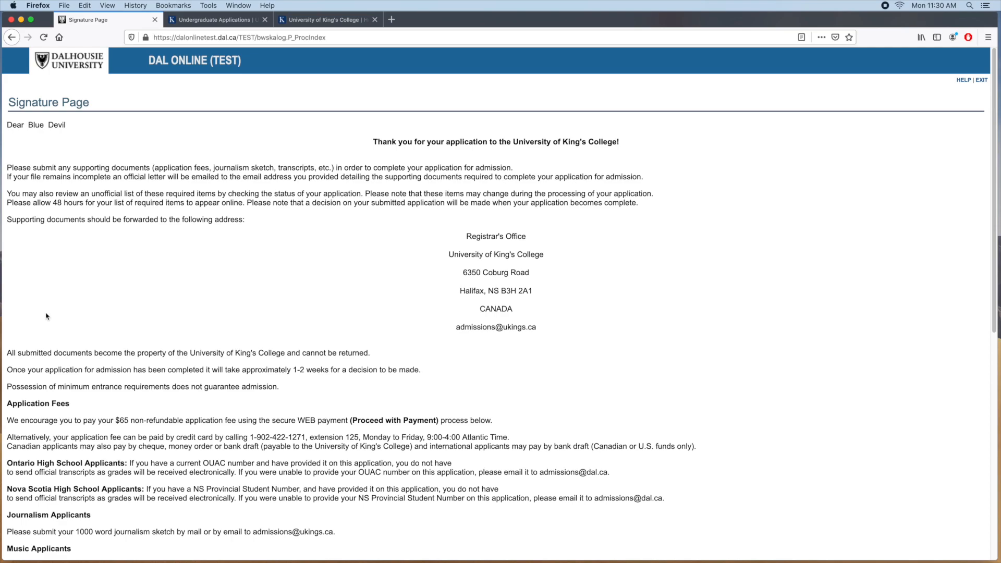
scroll(781, 481, down, 3)
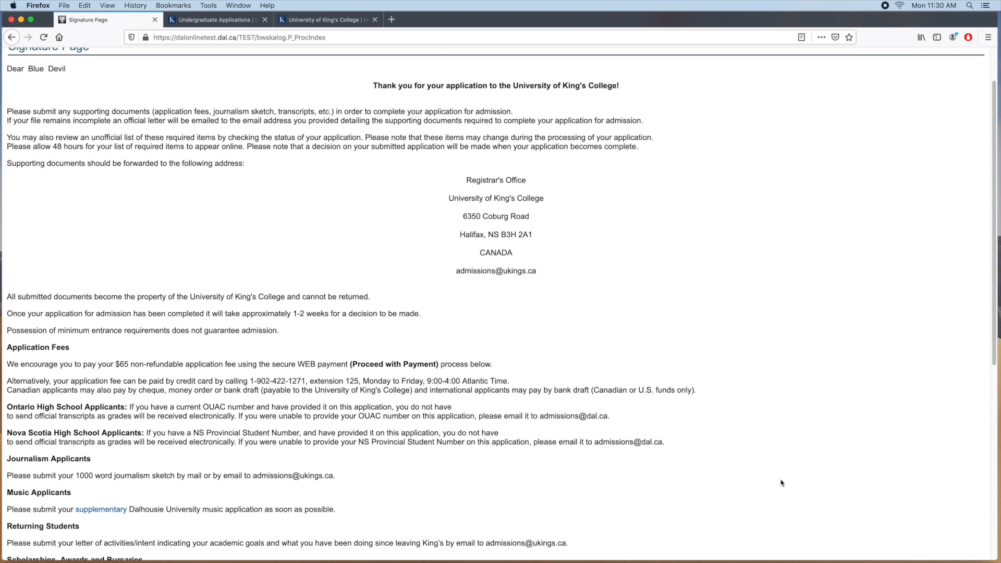
scroll(793, 475, down, 1)
scroll(794, 474, down, 10)
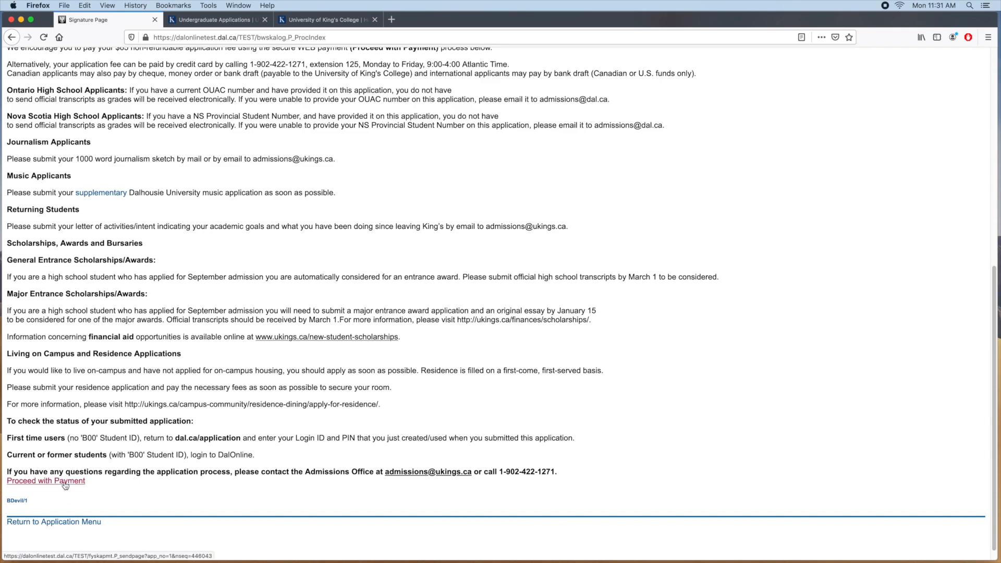
click(66, 482)
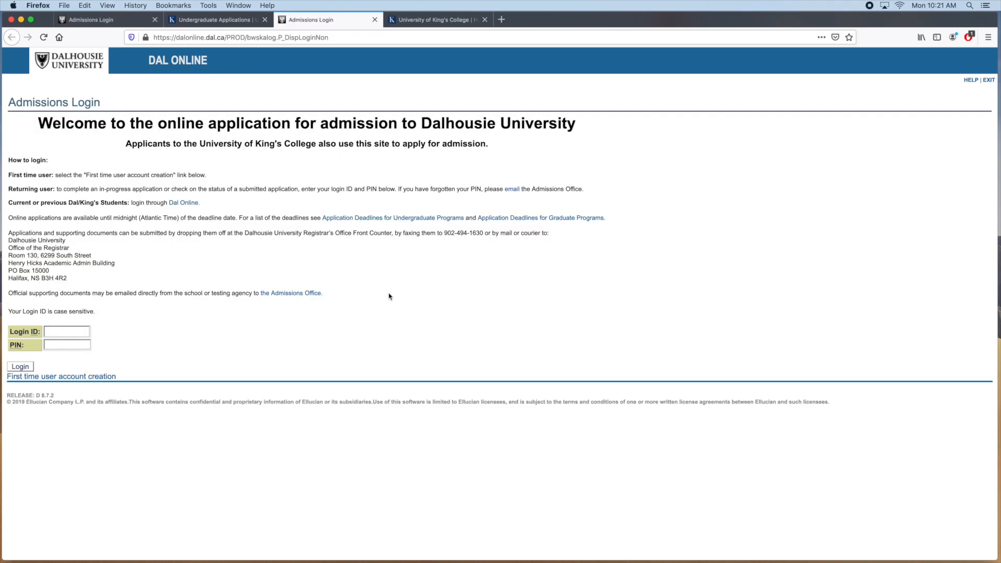
click(374, 20)
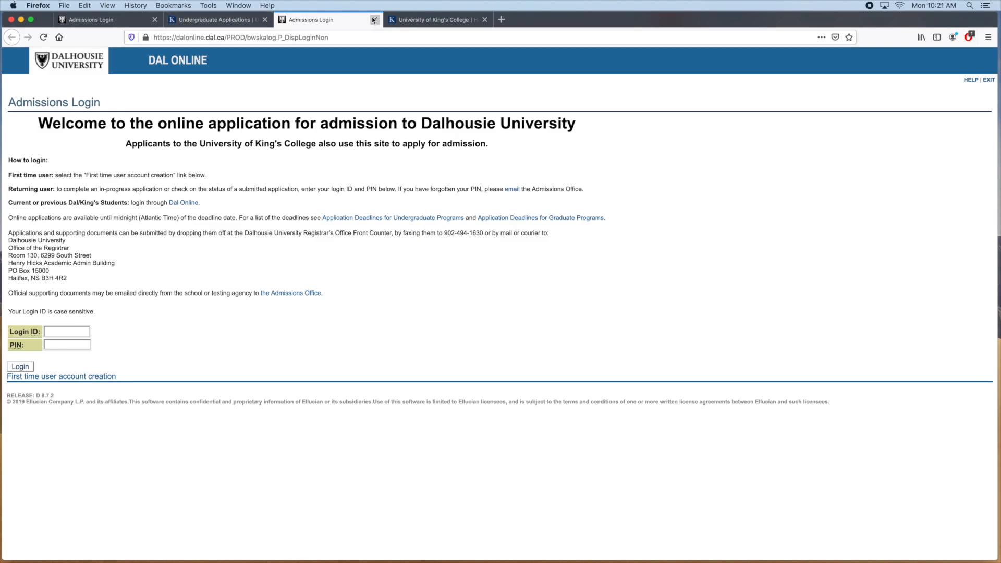